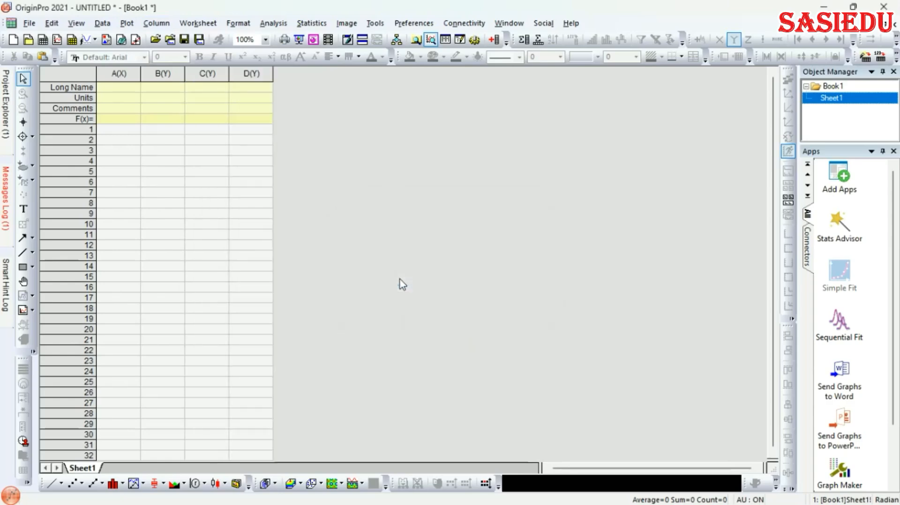
Set column C's Plot Designation to X, giving the sheet A(X1), B(Y1), C(X2), D(Y2)
click(207, 74)
double_click(208, 74)
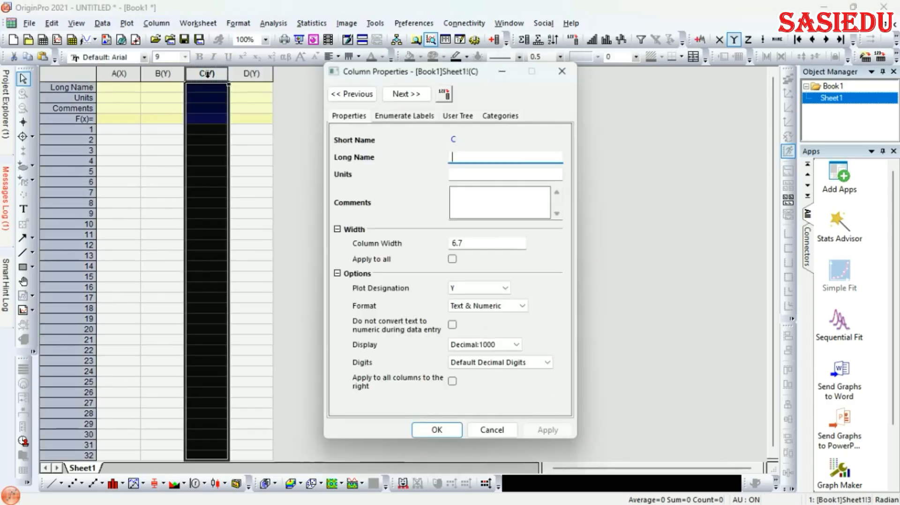
click(502, 291)
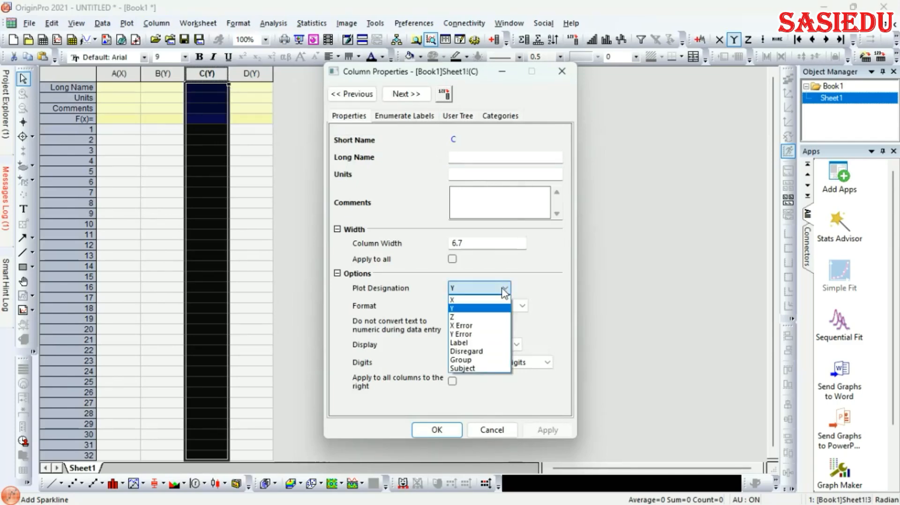
click(476, 300)
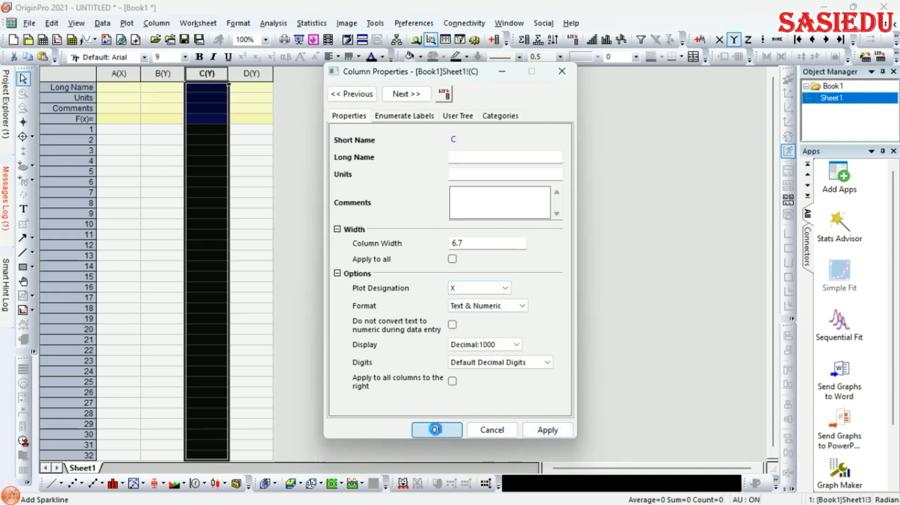
click(437, 430)
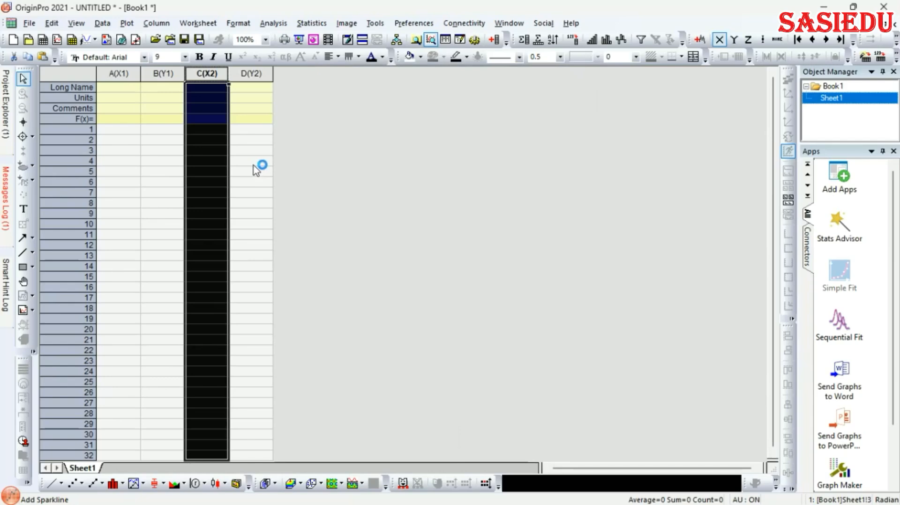
click(128, 89)
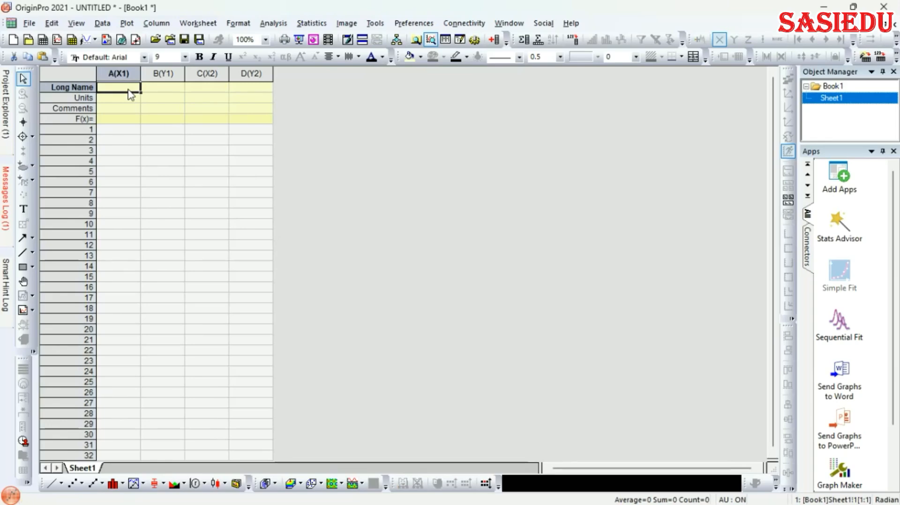
Give column A the long name 'Water content' and column B 'Dry density'
text(Water)
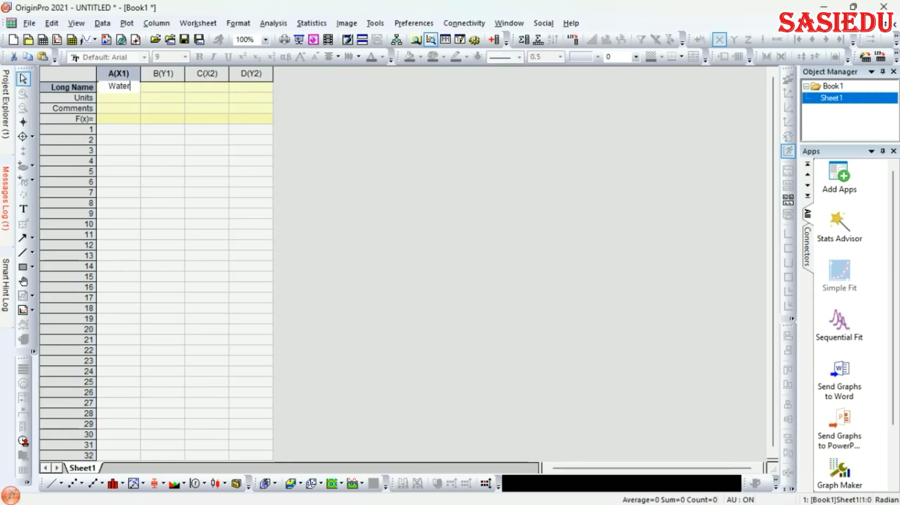
text( content)
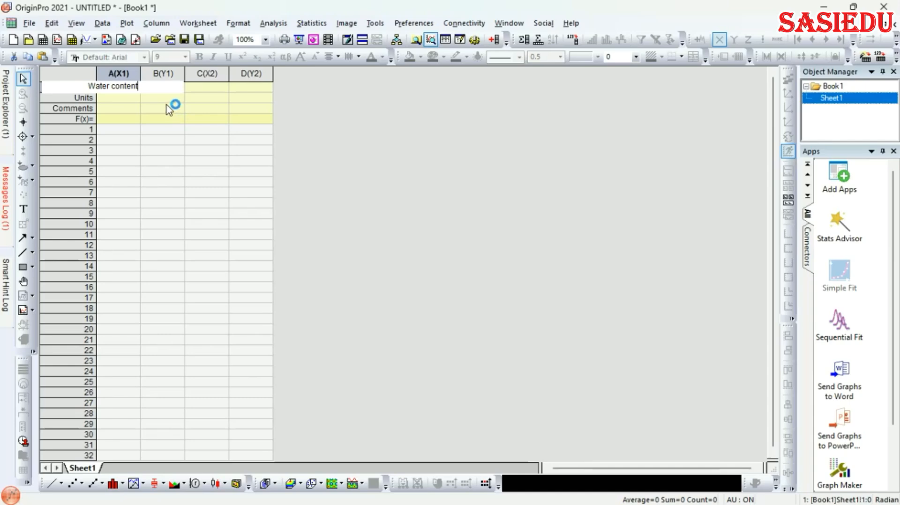
key(Tab)
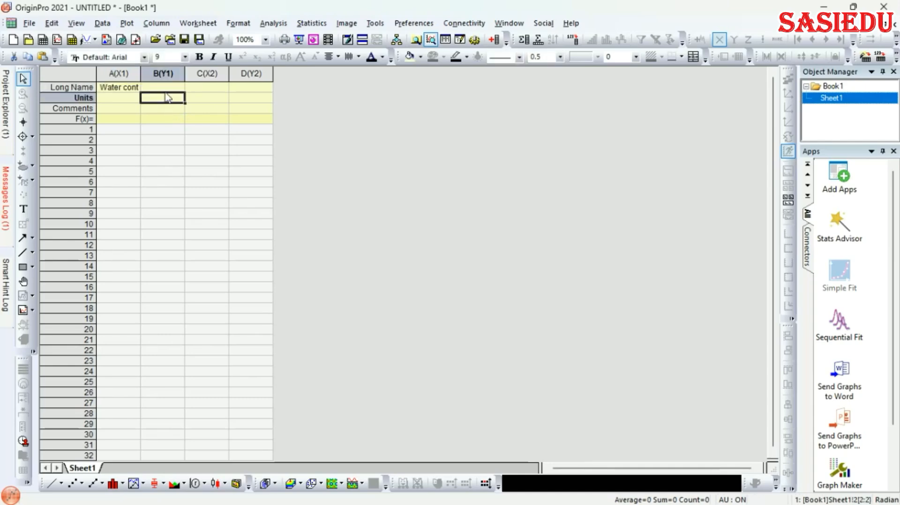
text(Dr)
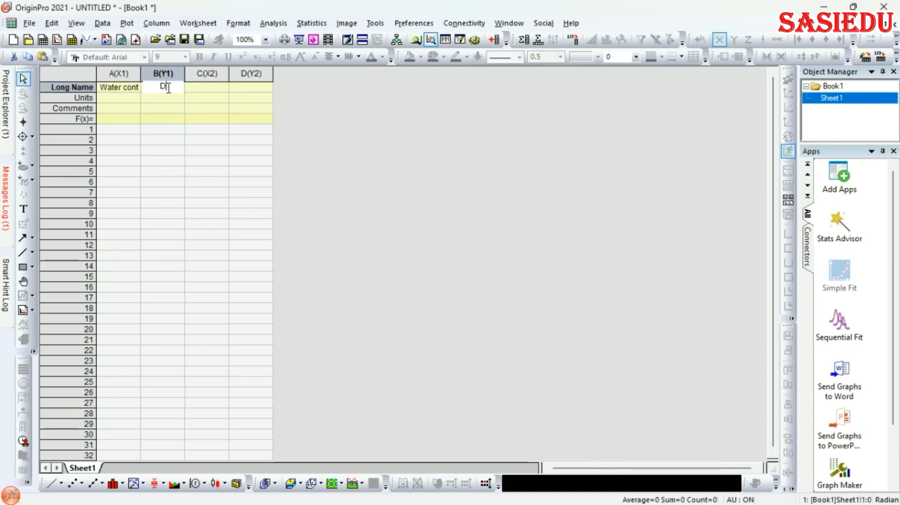
text(y density)
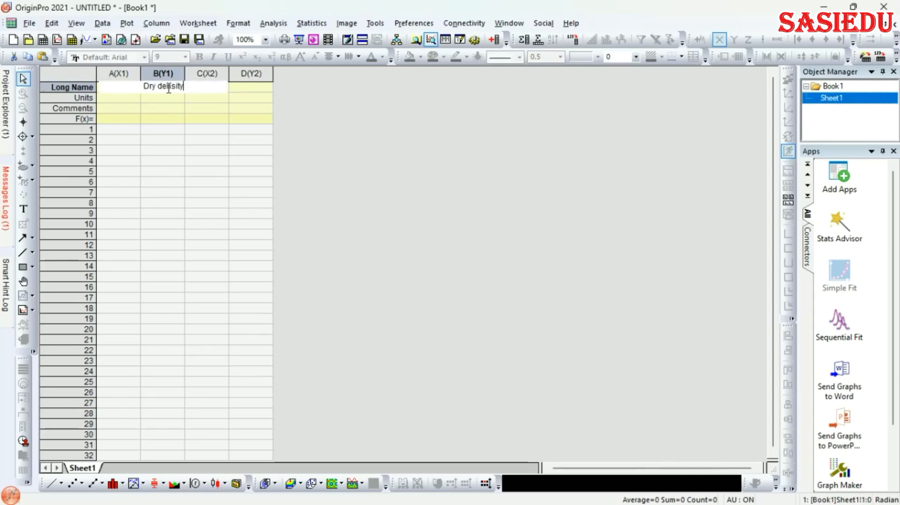
click(175, 112)
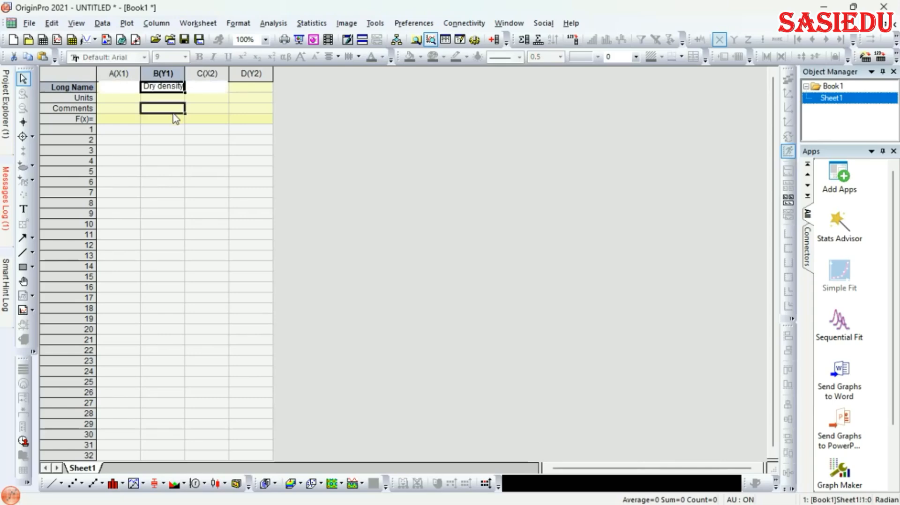
Set column A's units to % and column B's to g/cm³ with a superscript 3
click(132, 99)
text(%)
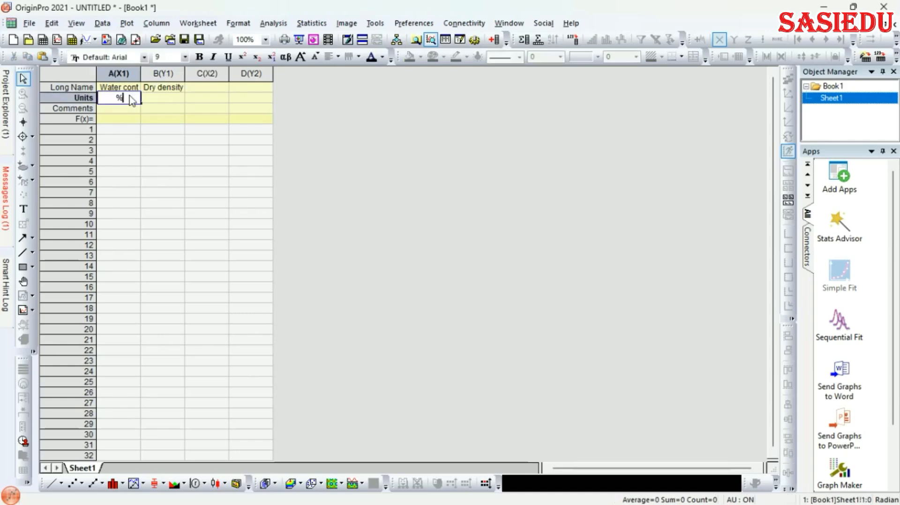
click(161, 102)
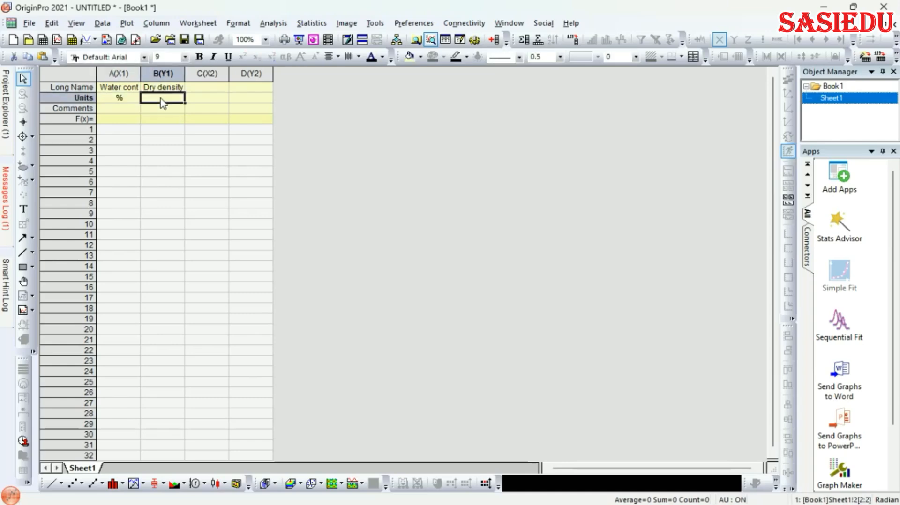
text(g)
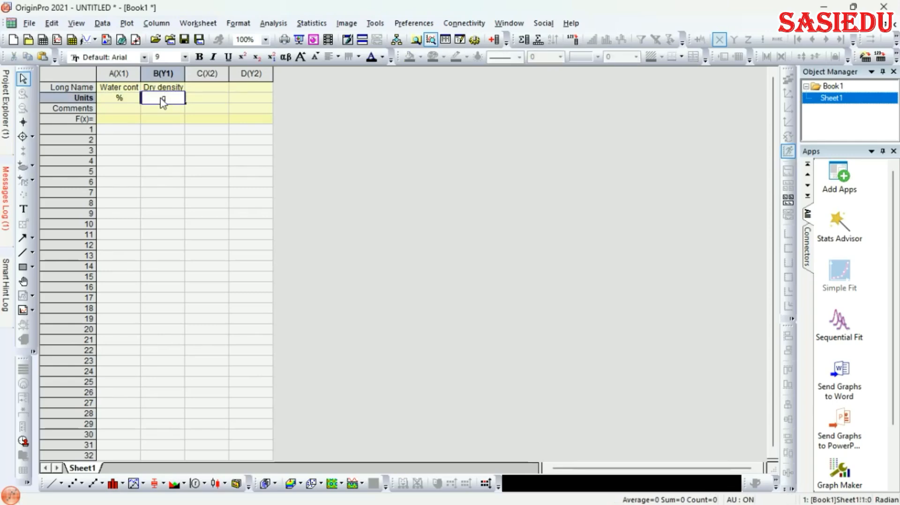
text(/cm3)
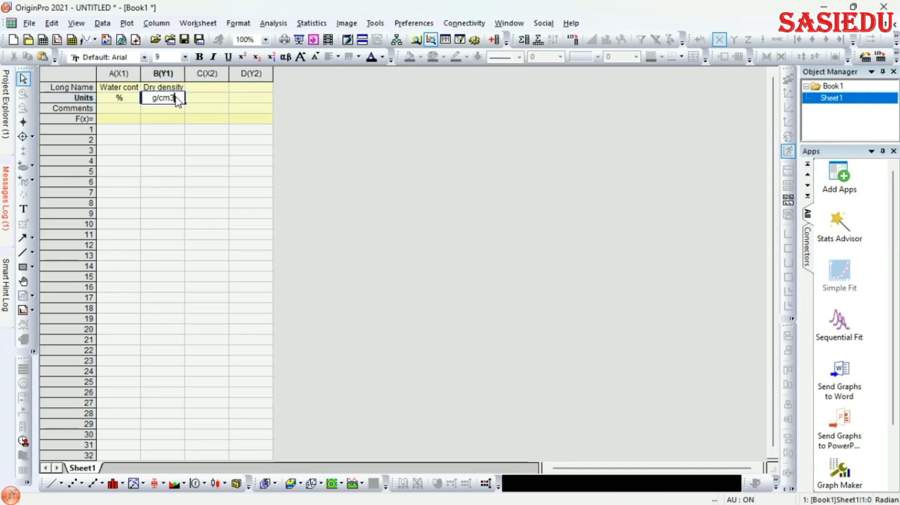
drag(175, 99, 172, 99)
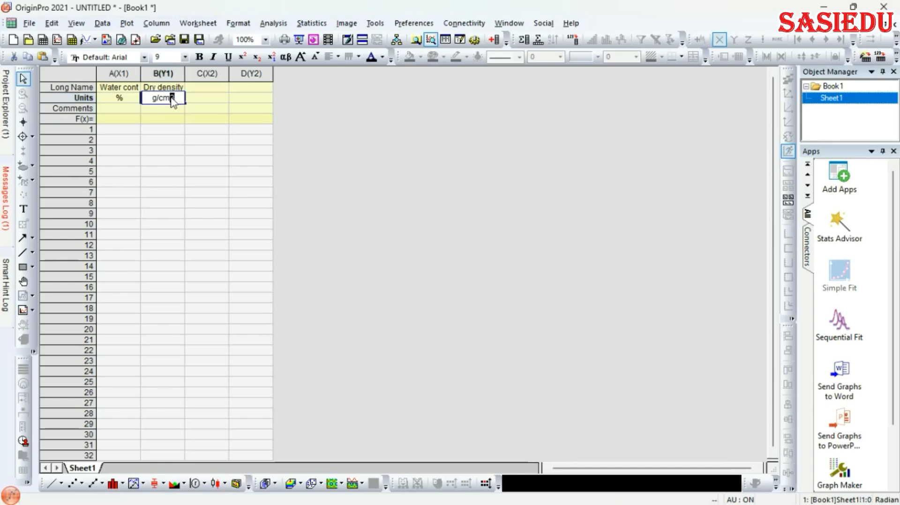
click(242, 58)
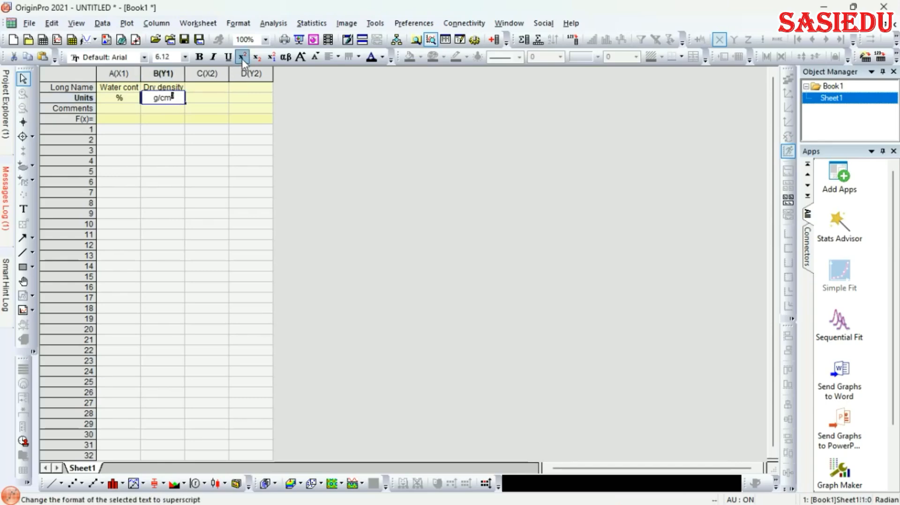
click(174, 110)
drag(121, 109, 157, 112)
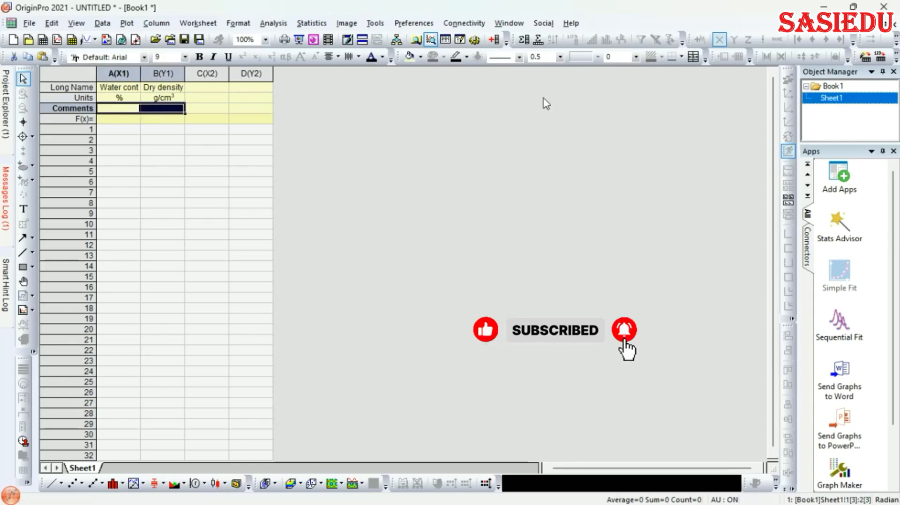
Merge the A and B Comments cells and enter 'Standard Proctor'
click(693, 58)
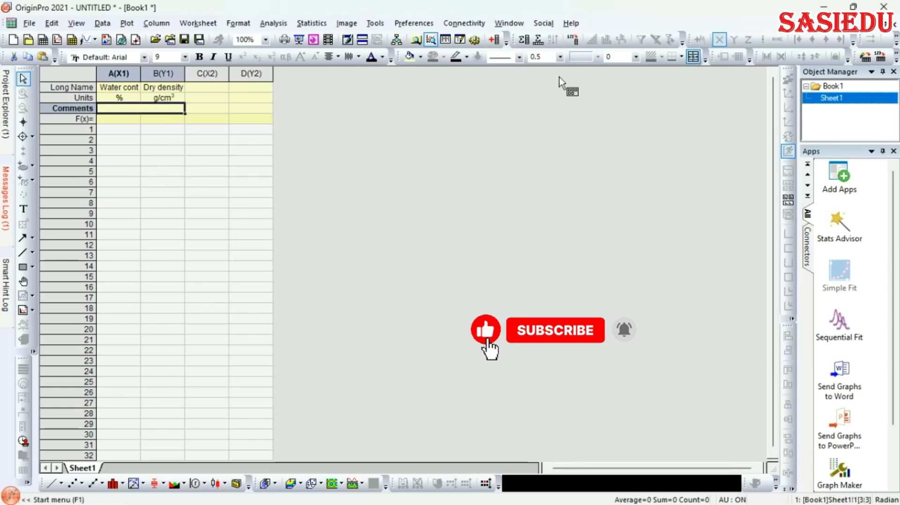
double_click(159, 112)
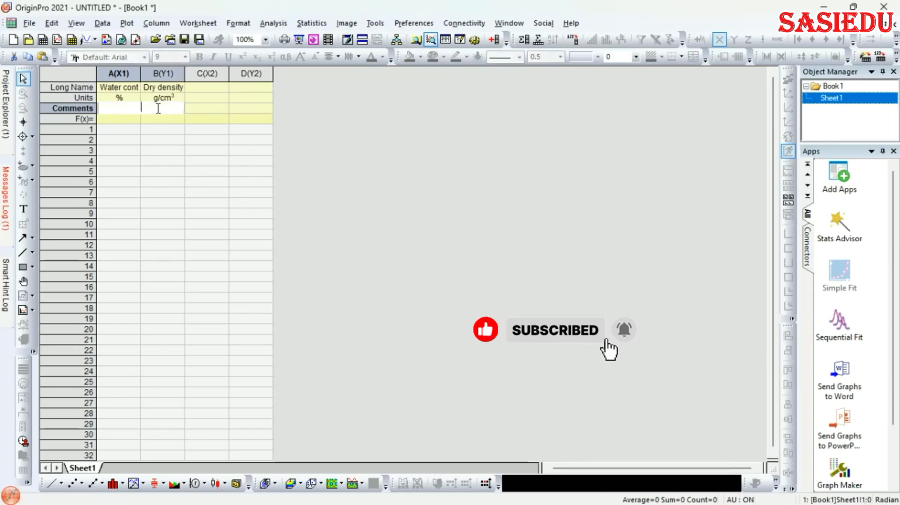
text(Stan)
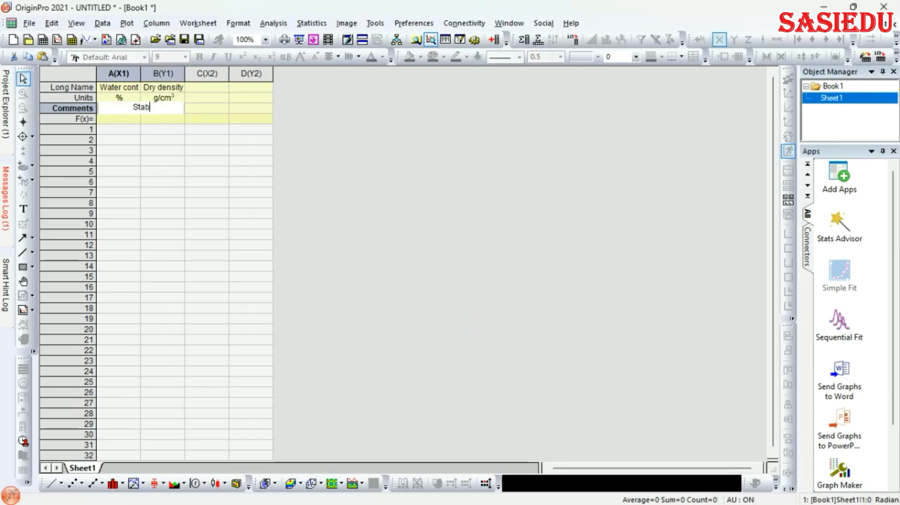
text(dard Proctor)
click(183, 123)
click(164, 109)
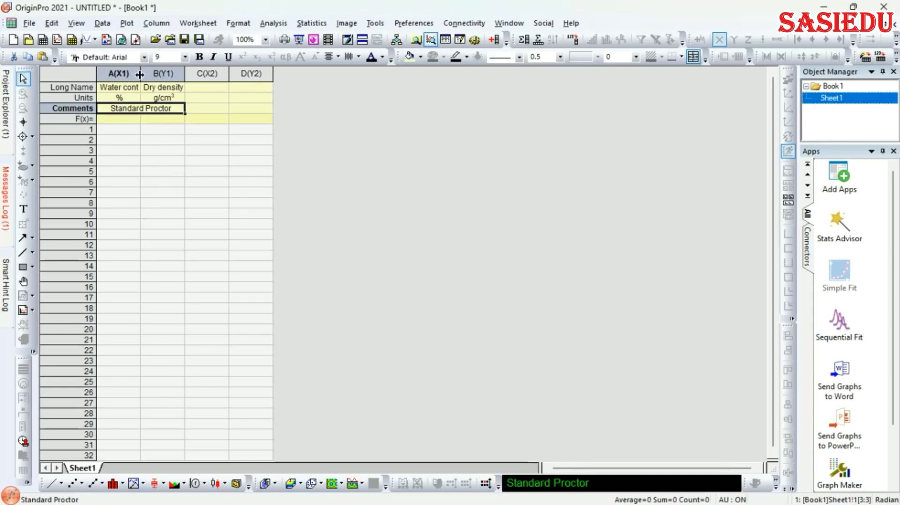
Widen column A so 'Water content' shows in full
drag(140, 74, 144, 74)
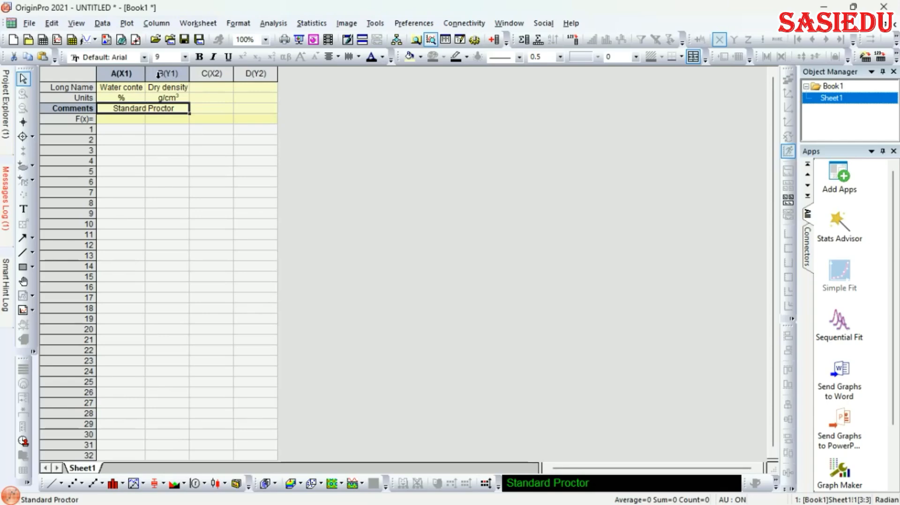
click(141, 74)
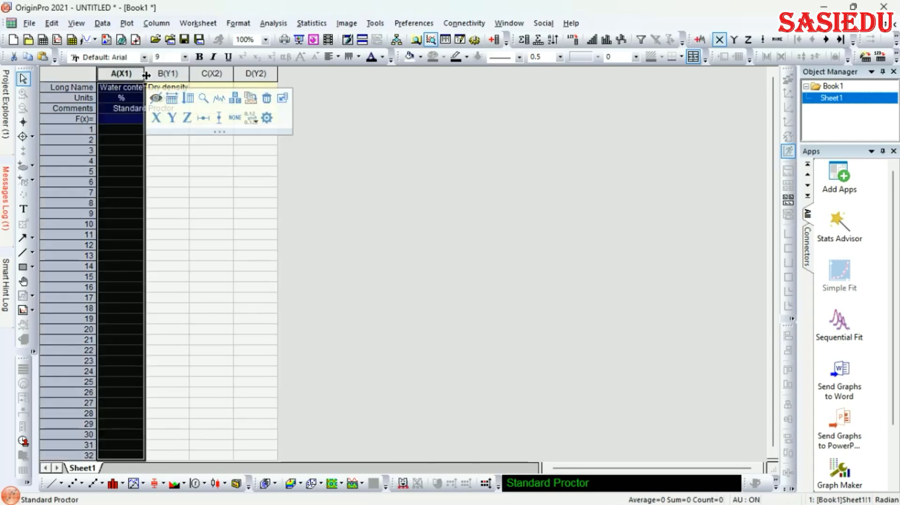
drag(146, 74, 210, 74)
Copy the header labels of columns A and B into columns C and D
click(231, 154)
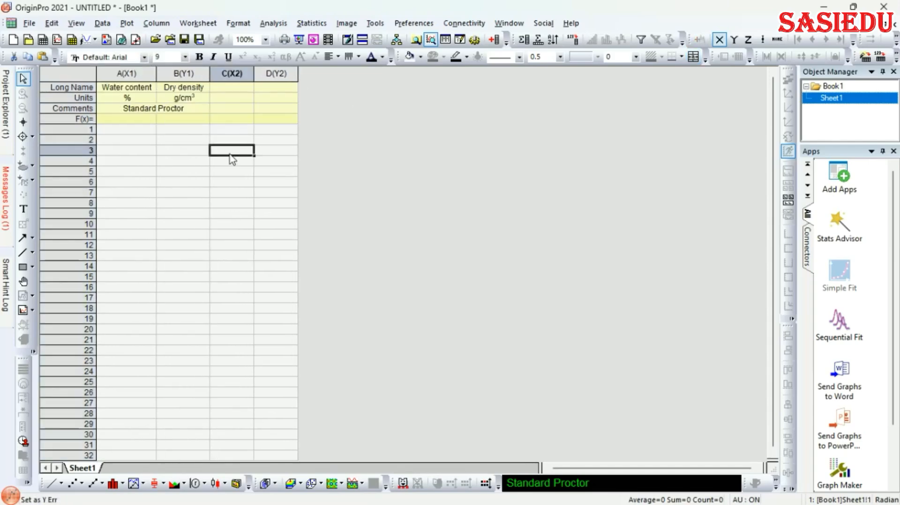
click(126, 89)
drag(126, 91, 183, 116)
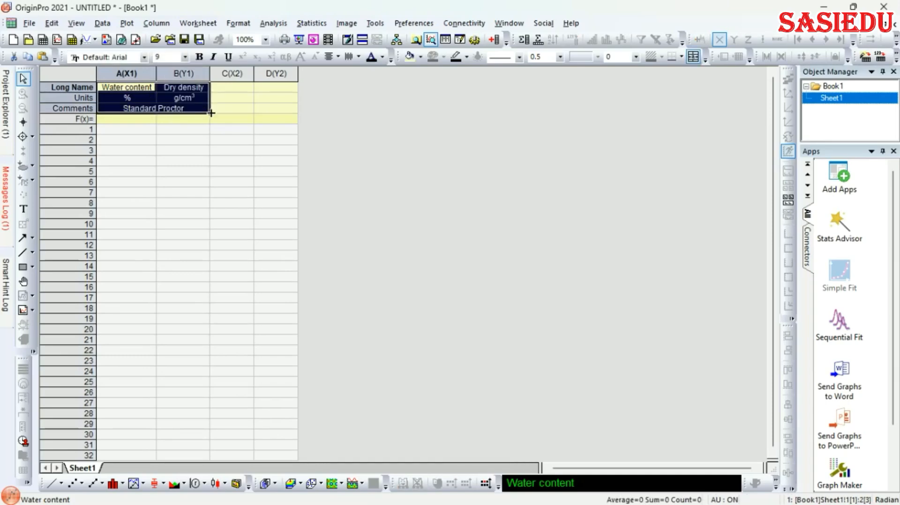
drag(209, 113, 284, 112)
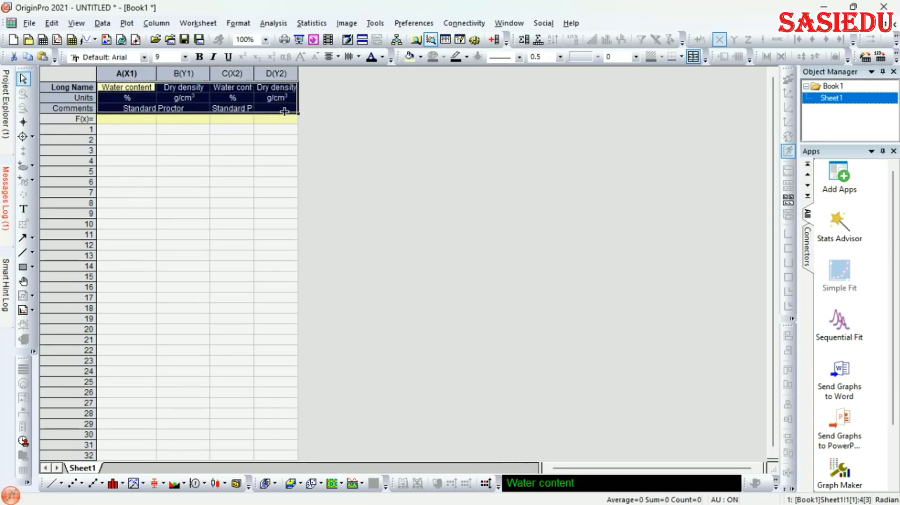
click(264, 120)
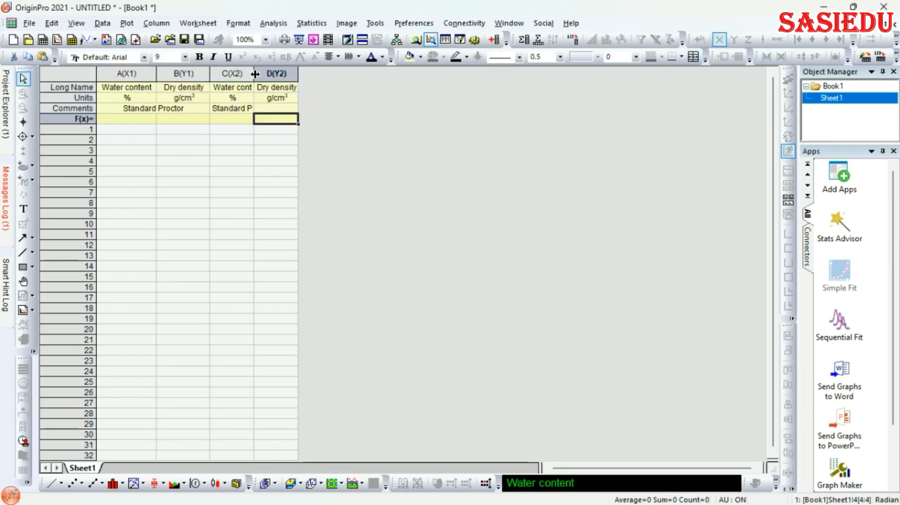
Widen columns C and D and merge their Comments cells into one
drag(254, 74, 277, 74)
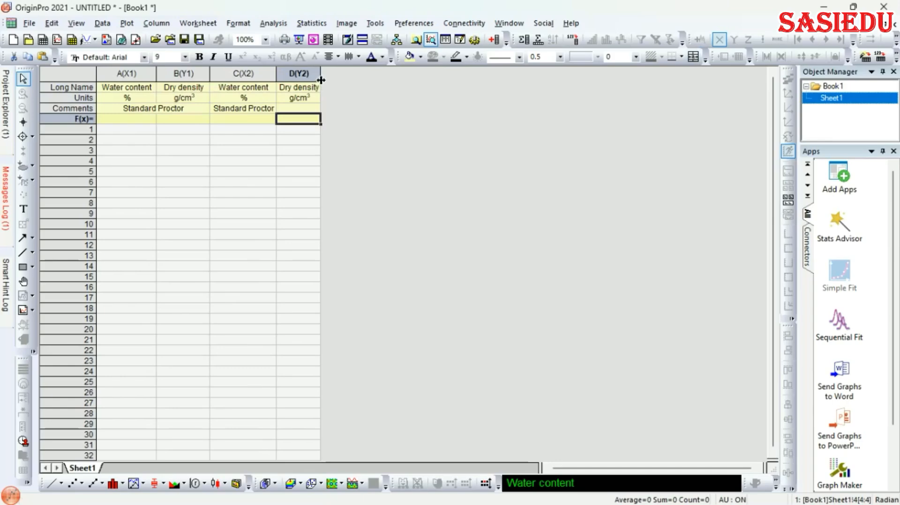
drag(320, 80, 337, 80)
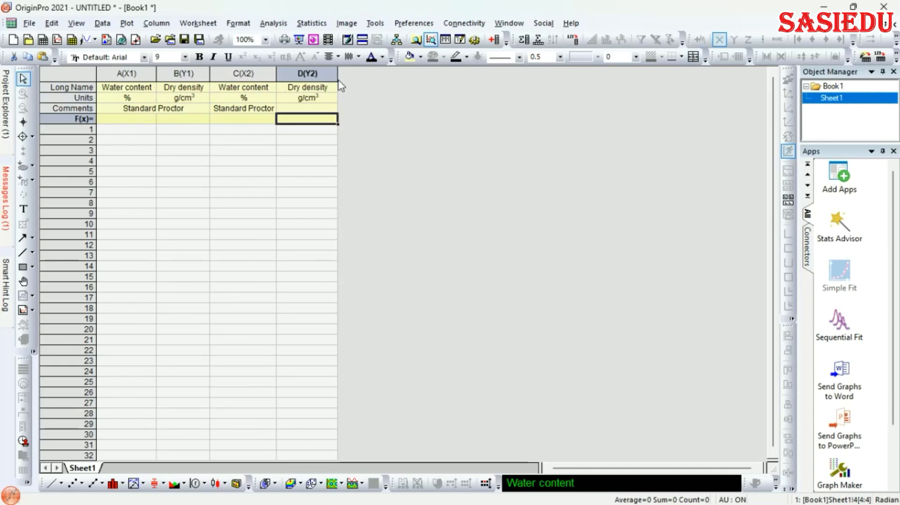
click(261, 113)
drag(248, 110, 309, 112)
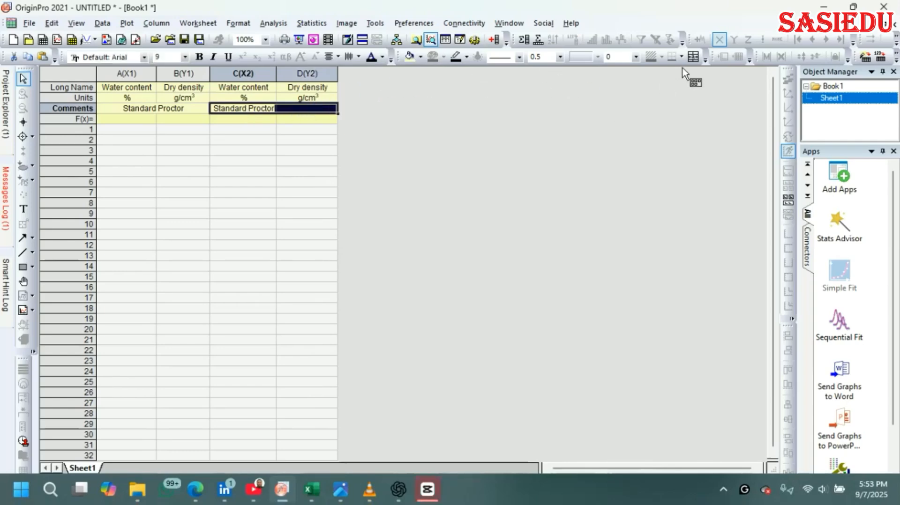
click(692, 57)
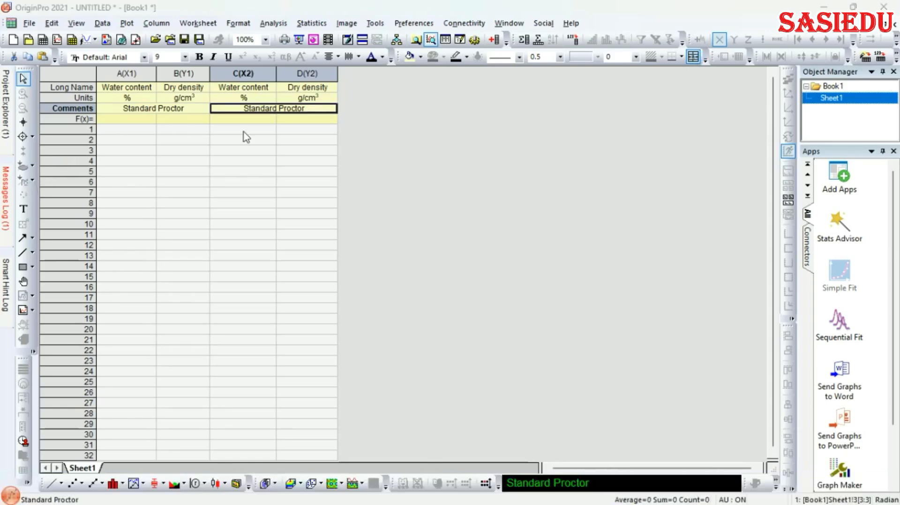
Change the merged C–D comment from 'Standard Proctor' to 'Modified Proctor'
click(275, 109)
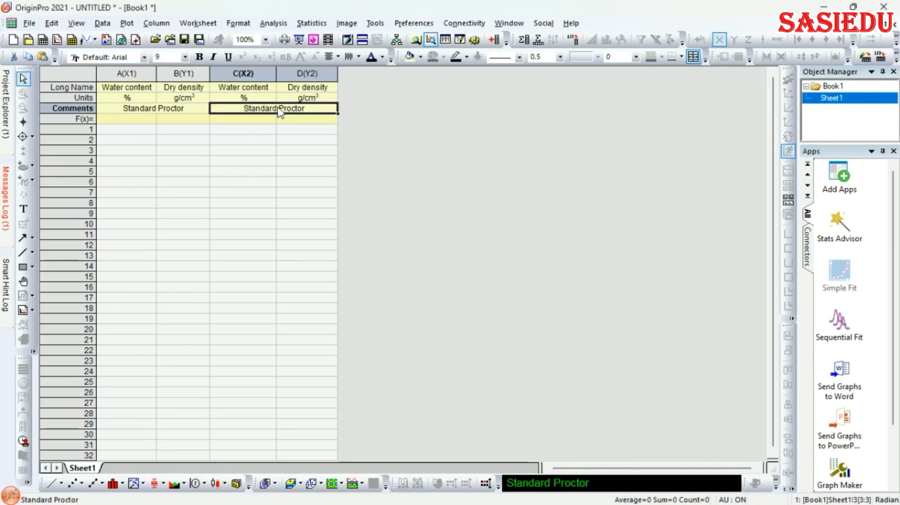
double_click(272, 111)
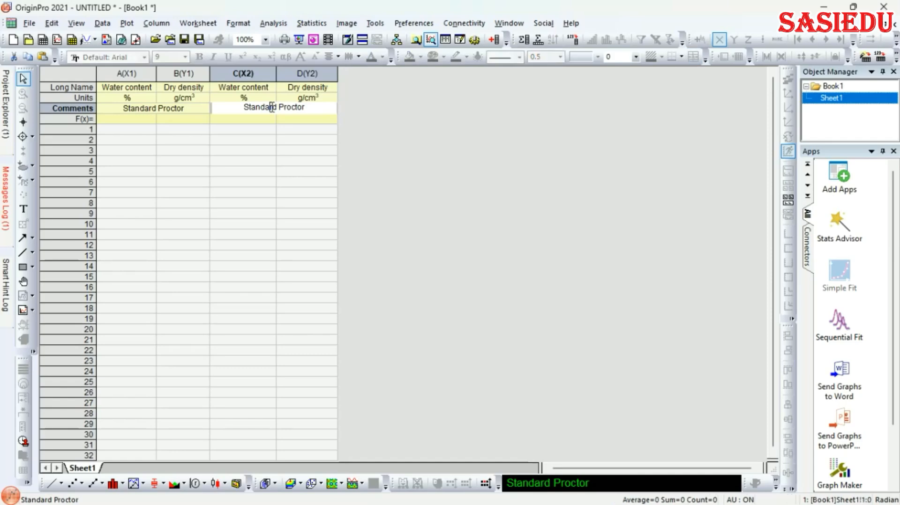
key(BackSpace)
key(BackSpace)
key(BackSpace)
key(BackSpace)
key(BackSpace)
key(BackSpace)
key(BackSpace)
key(BackSpace)
key(BackSpace)
text(Modified)
click(271, 129)
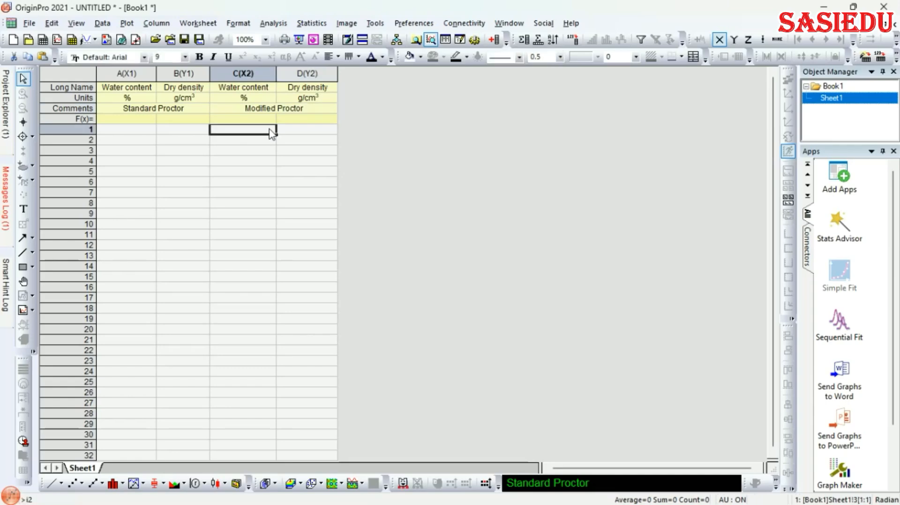
click(127, 131)
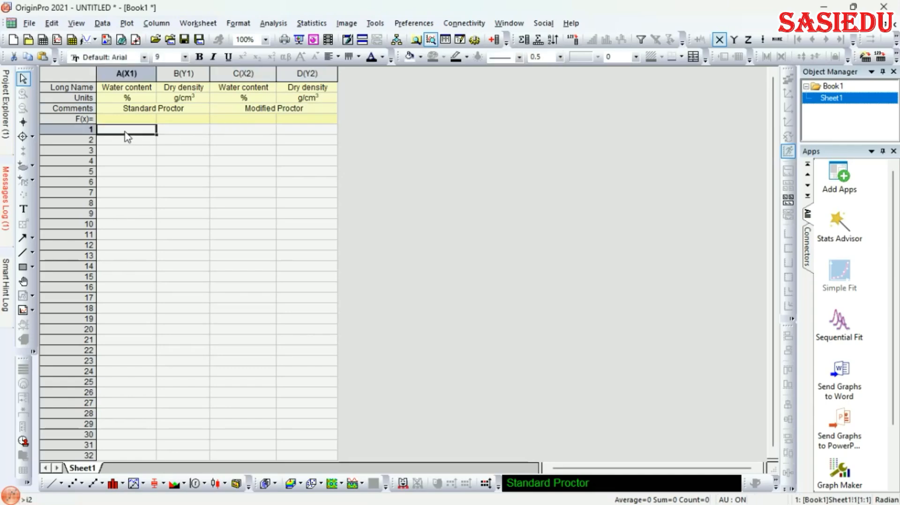
Paste the Standard Proctor rows from the Excel workbook into columns A and B at A1
mouse_move(482, 504)
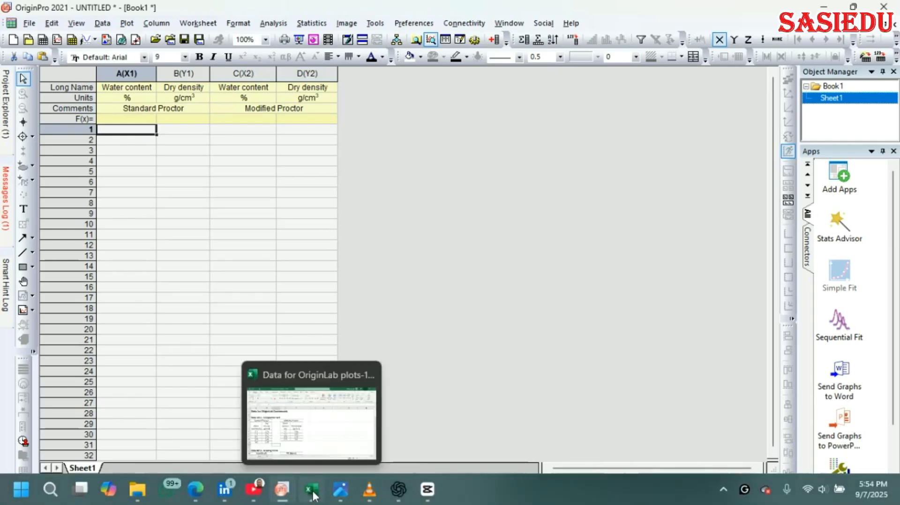
click(312, 496)
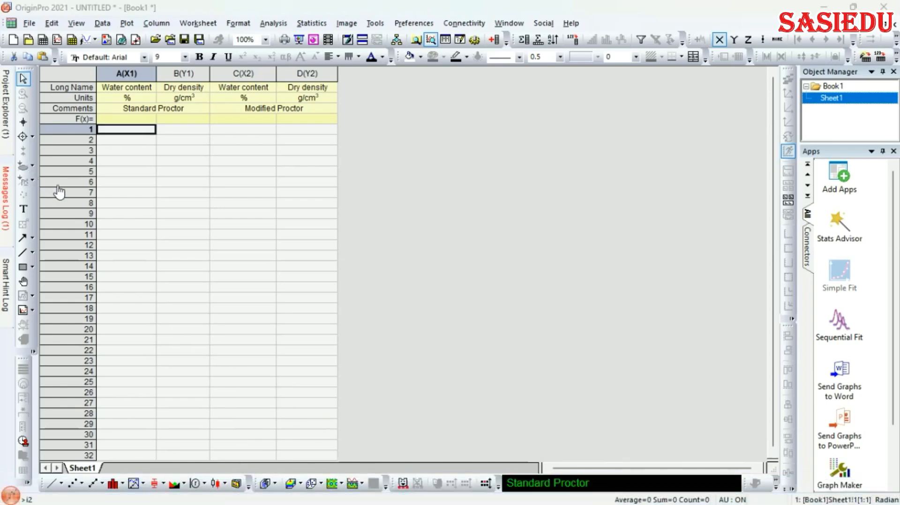
key(alt+Tab)
click(137, 132)
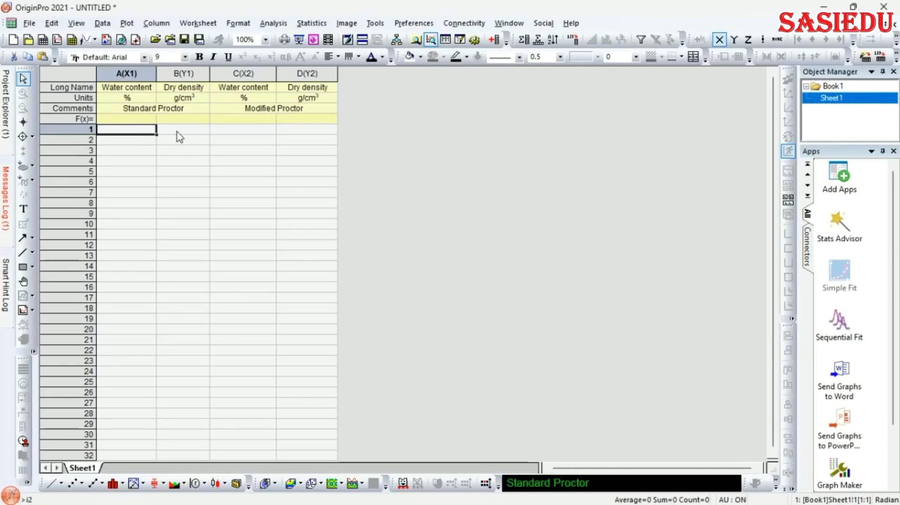
click(178, 132)
click(148, 131)
text(3.7	1.92 7.9	2 12.3	2.12 16.9	1.96)
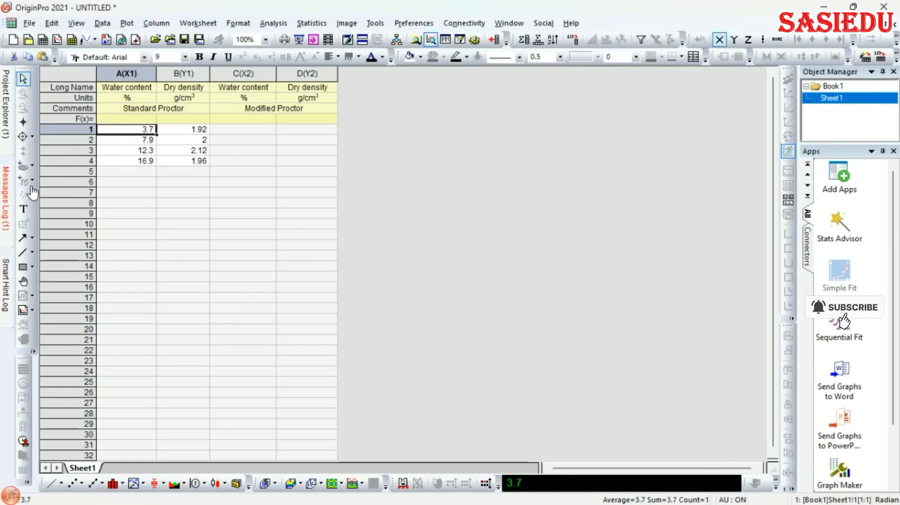
Paste the Modified Proctor values into columns C and D starting at C1, then select columns A–D
click(253, 130)
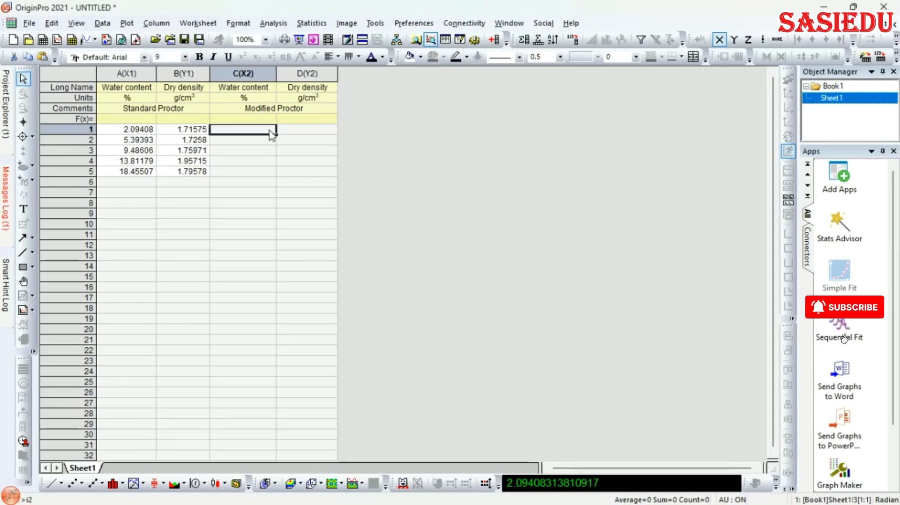
text(3.66784	1.92324 7.8594	2.00292 12.31399	2.12365 16.86677	1.96281)
click(263, 192)
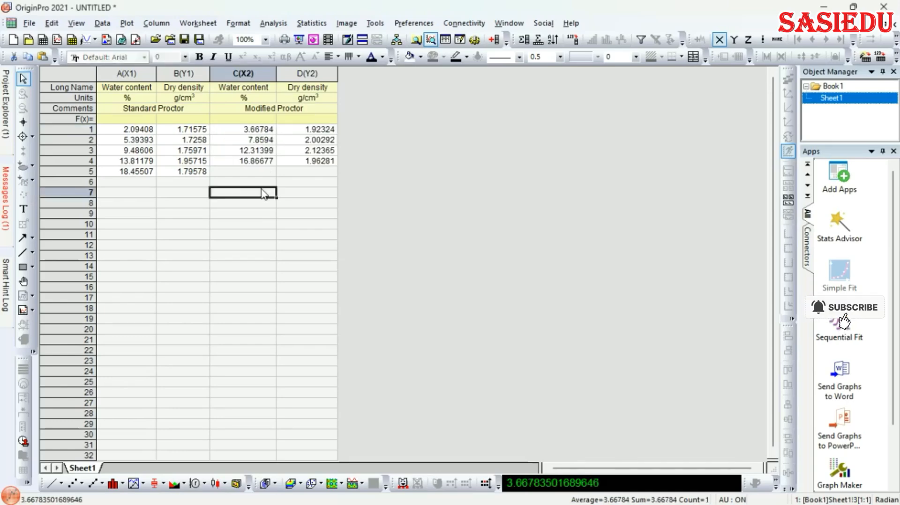
click(207, 247)
drag(120, 73, 293, 87)
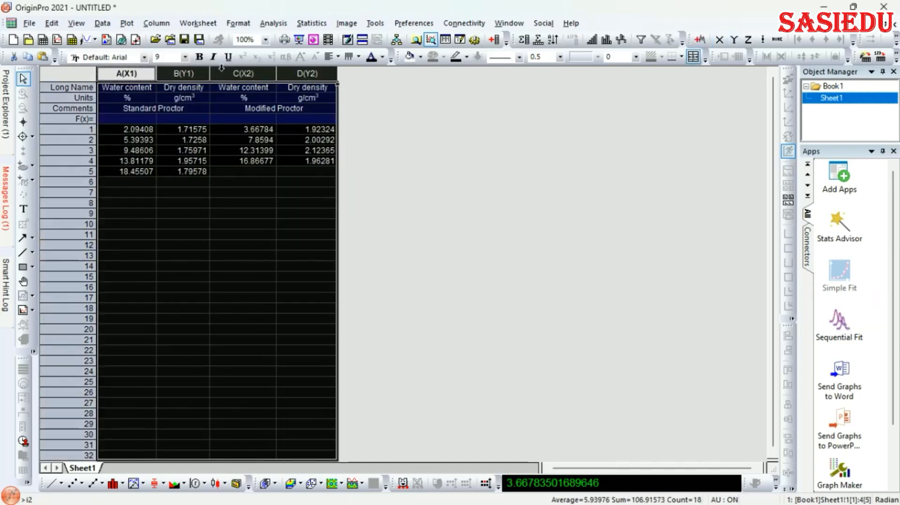
Plot columns A–D as a Line + Symbol graph
right_click(192, 200)
mouse_move(252, 207)
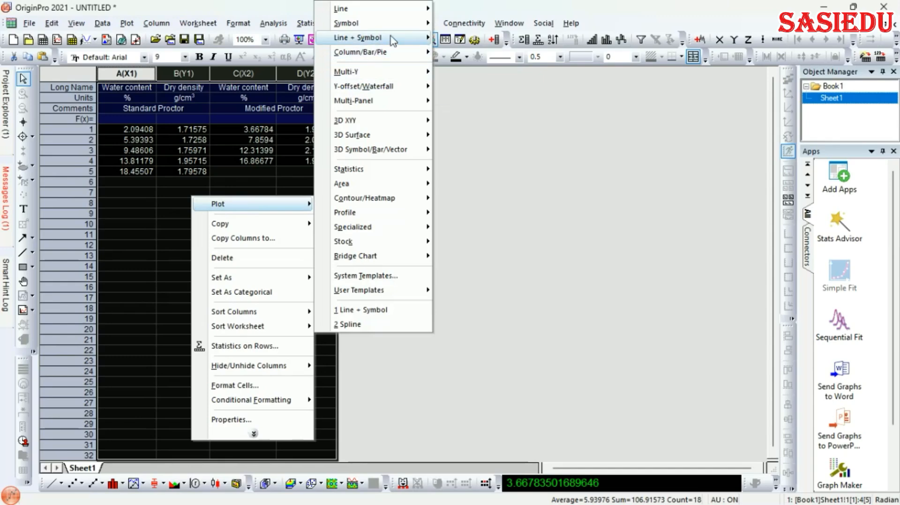
mouse_move(392, 41)
click(466, 41)
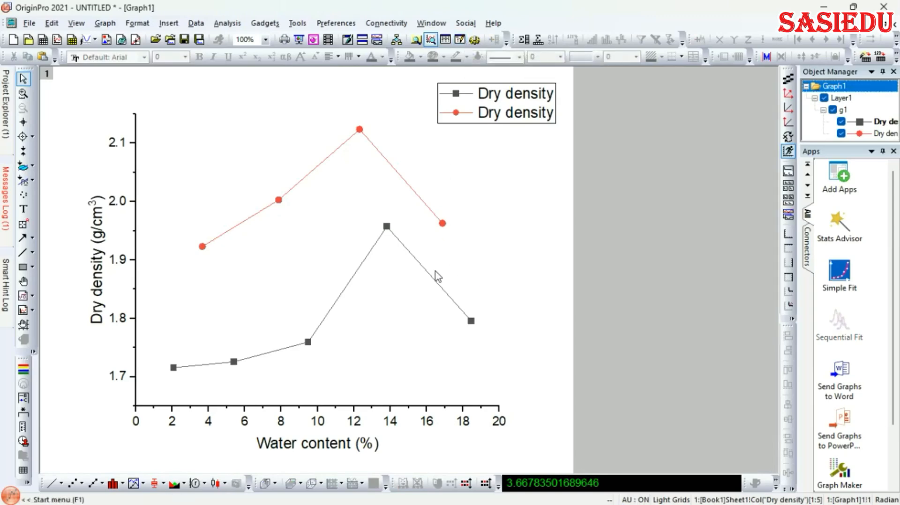
Show a full layer frame around the graph's plot area
click(392, 302)
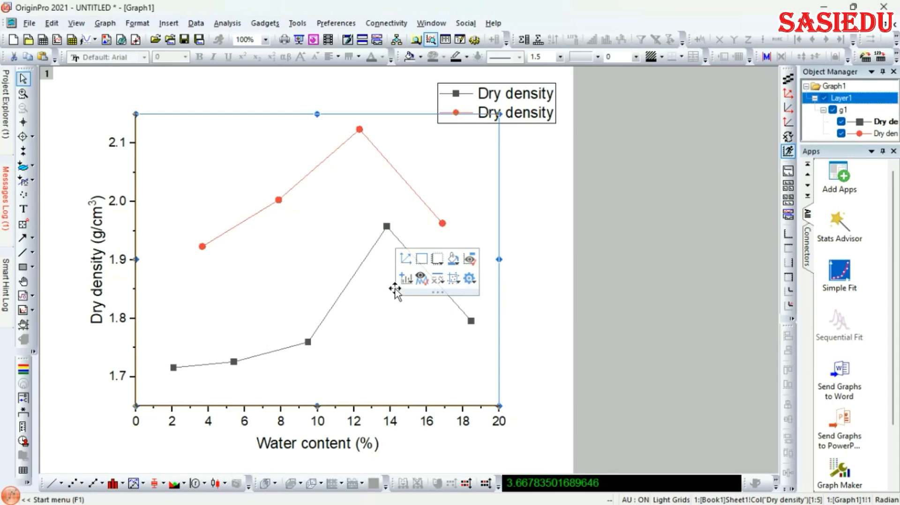
mouse_move(377, 313)
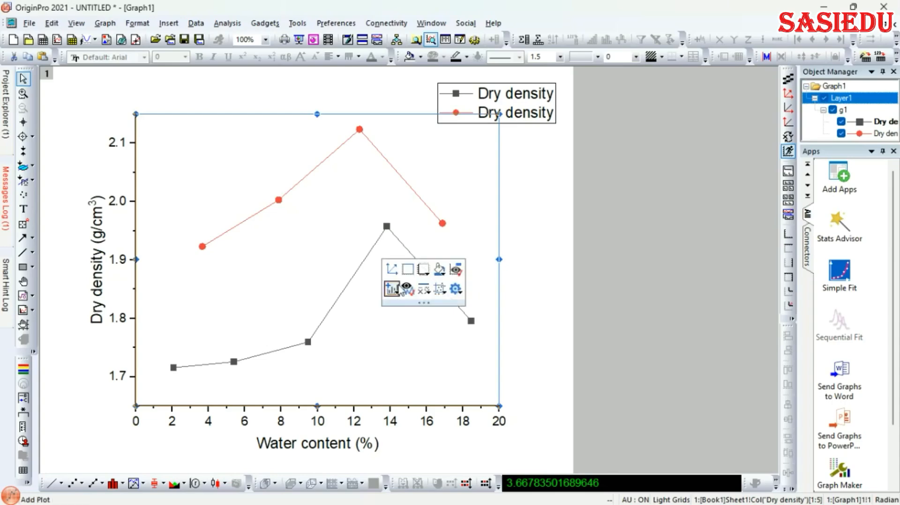
click(408, 271)
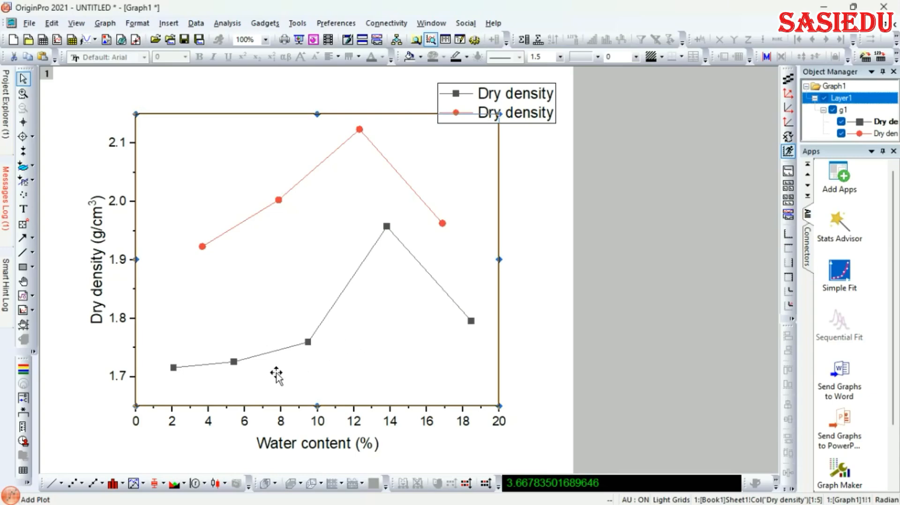
click(329, 310)
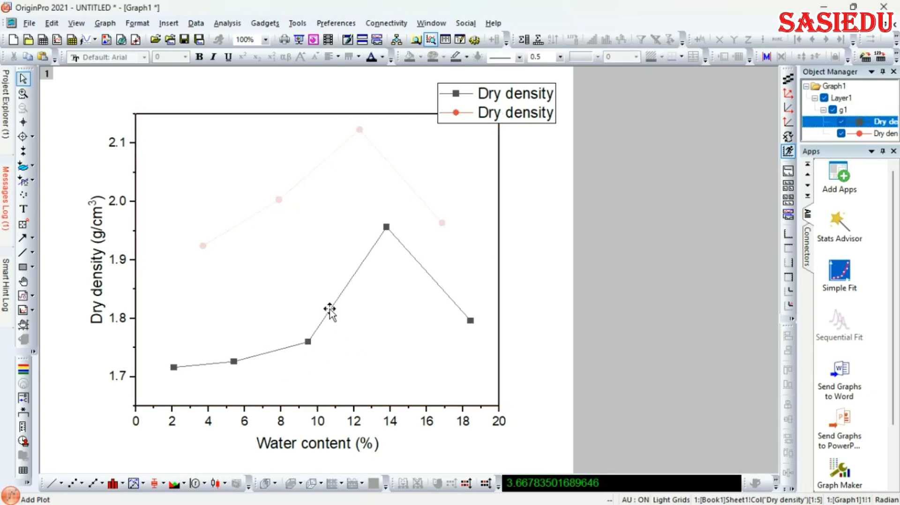
Open Plot Details for the grouped Dry density curves and reposition the dialog
right_click(331, 311)
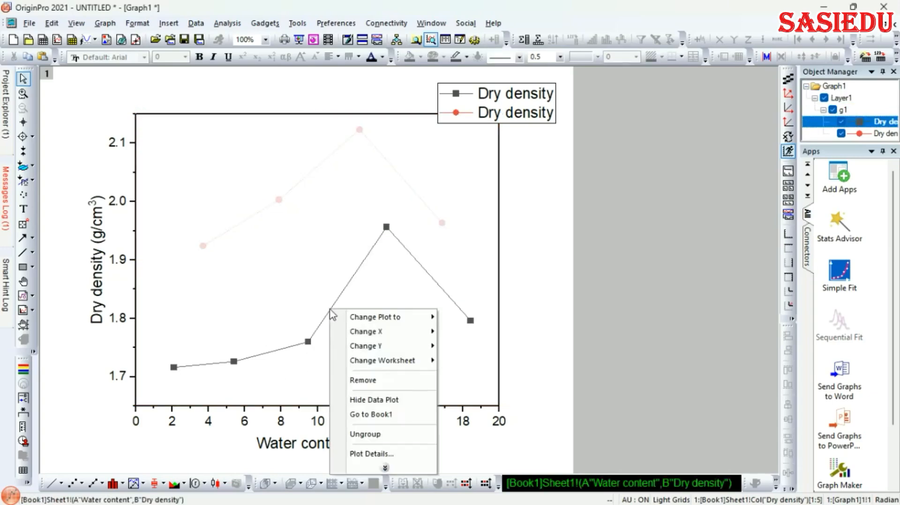
click(372, 454)
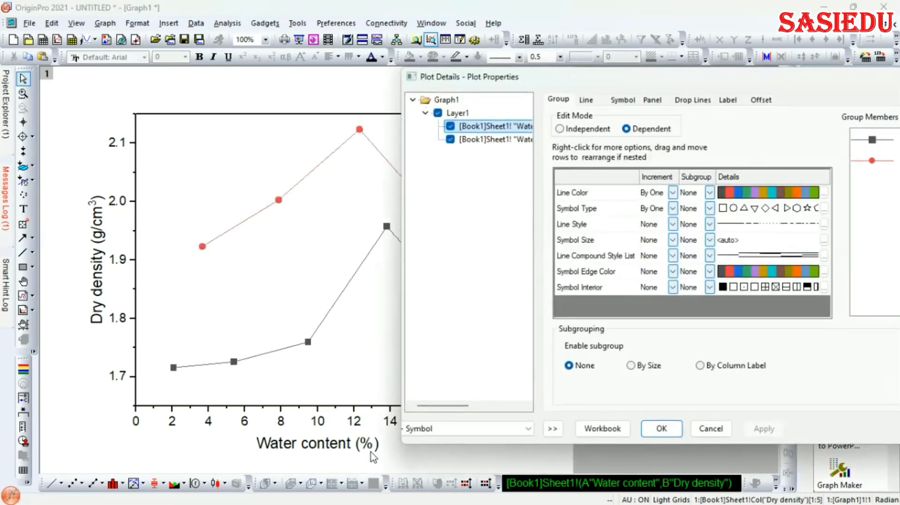
drag(728, 81, 628, 85)
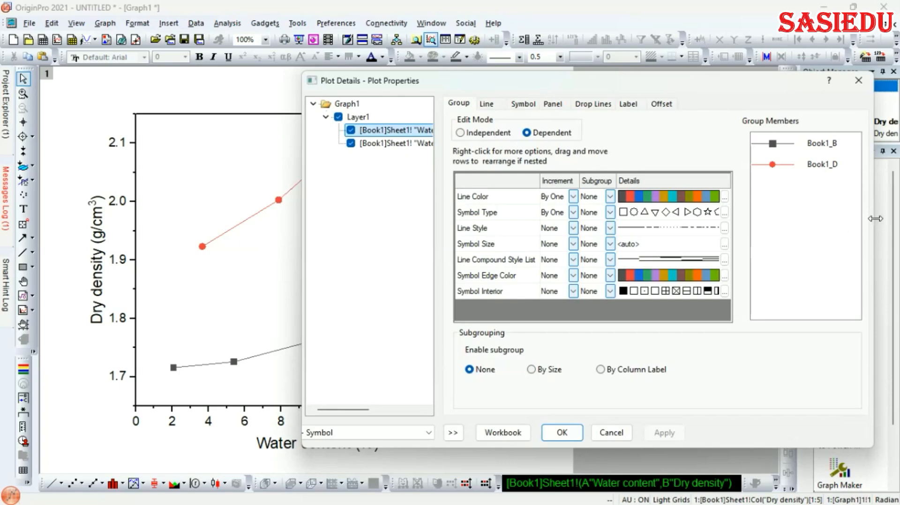
drag(873, 220, 765, 249)
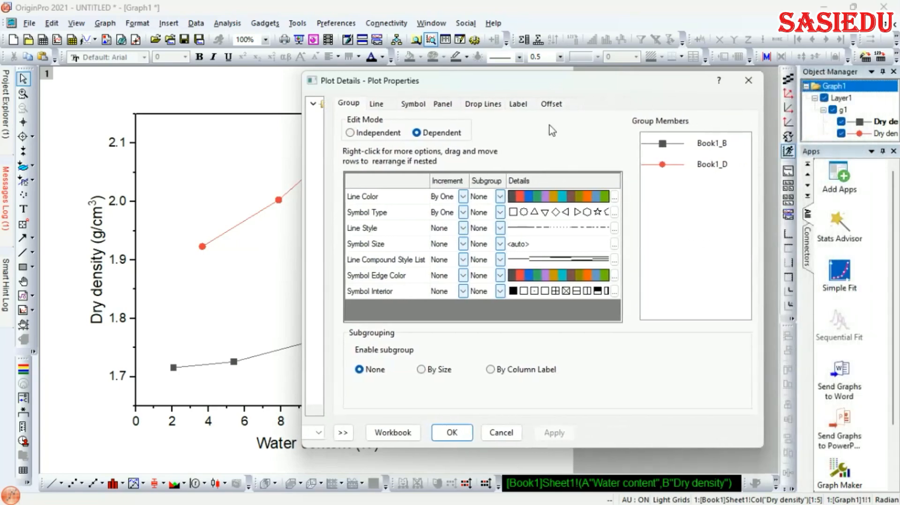
drag(523, 84, 701, 97)
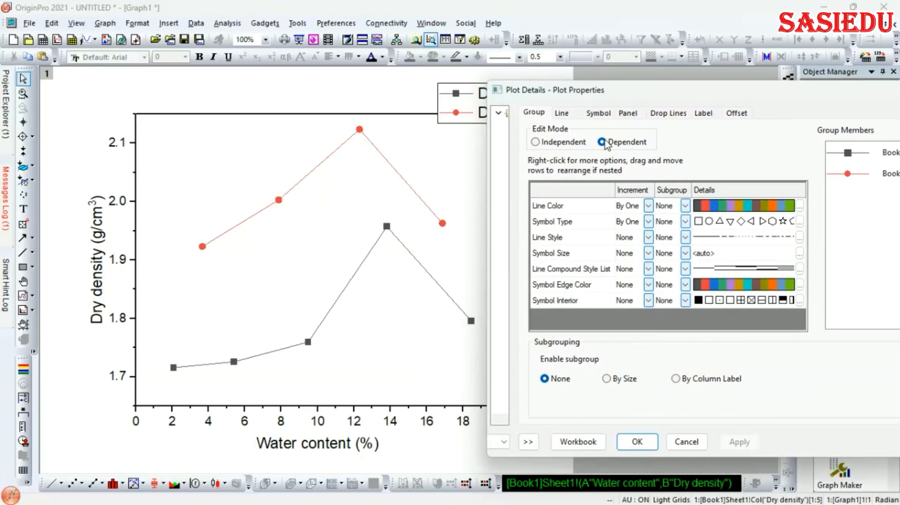
Set both curves to Modified Bezier connection with line width 2 and apply
click(560, 112)
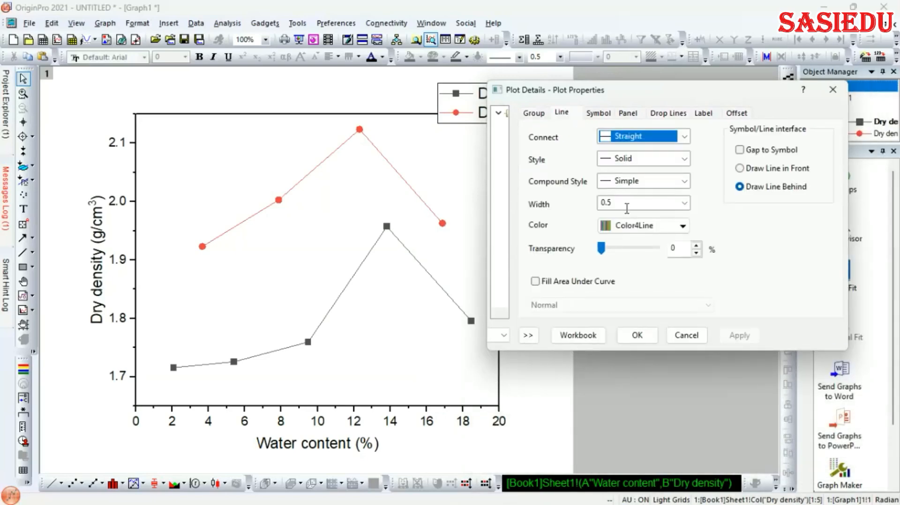
click(684, 137)
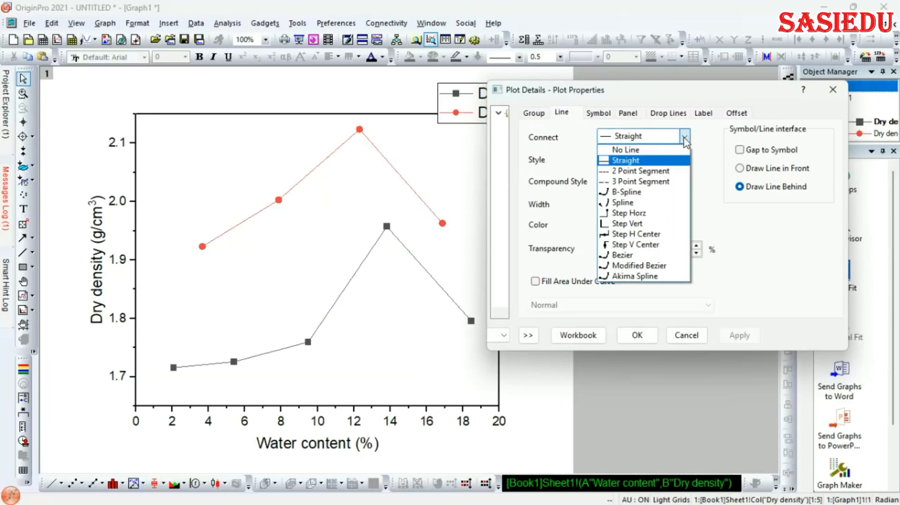
click(638, 266)
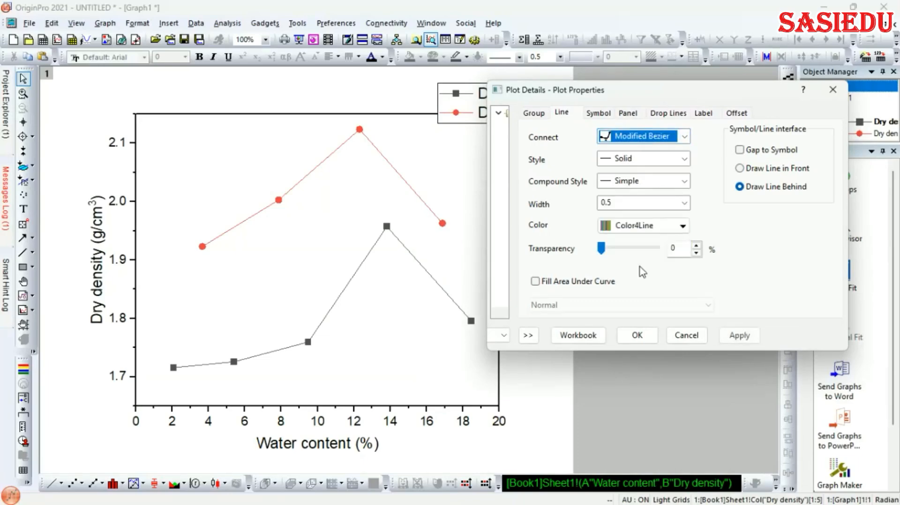
click(748, 338)
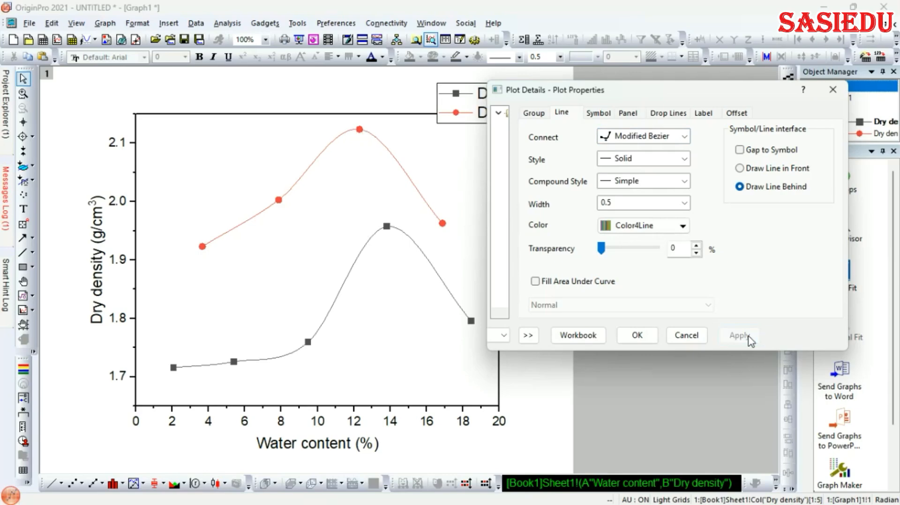
click(684, 203)
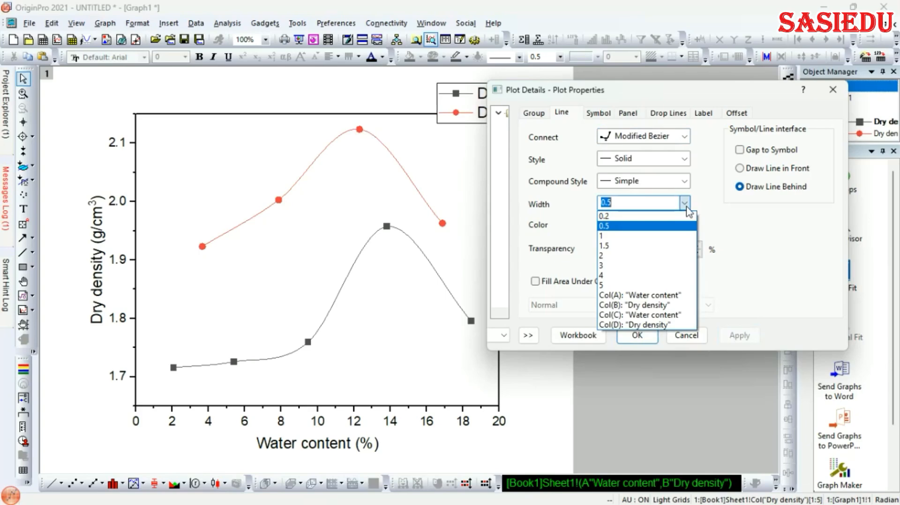
click(627, 257)
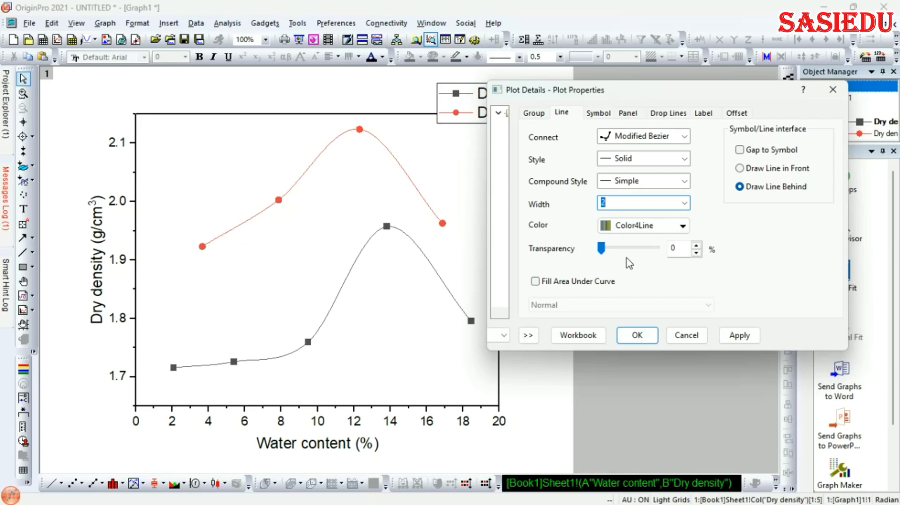
click(736, 336)
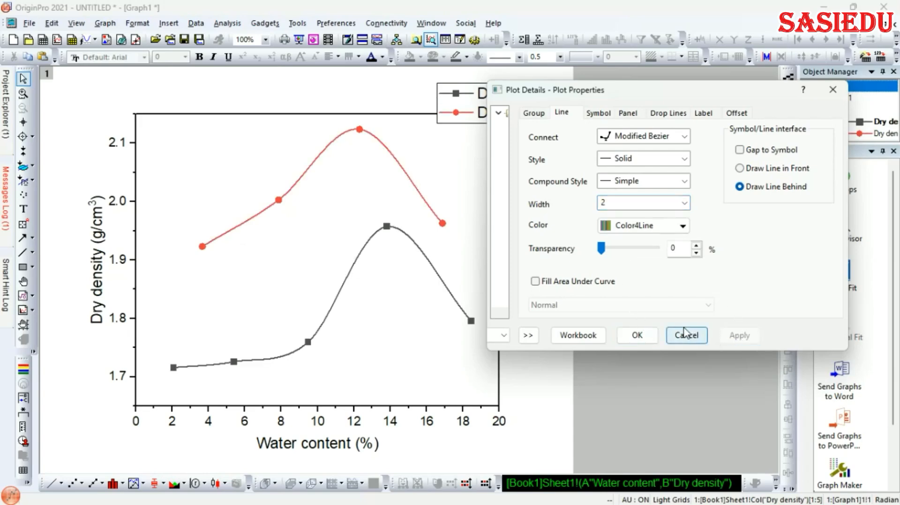
click(623, 338)
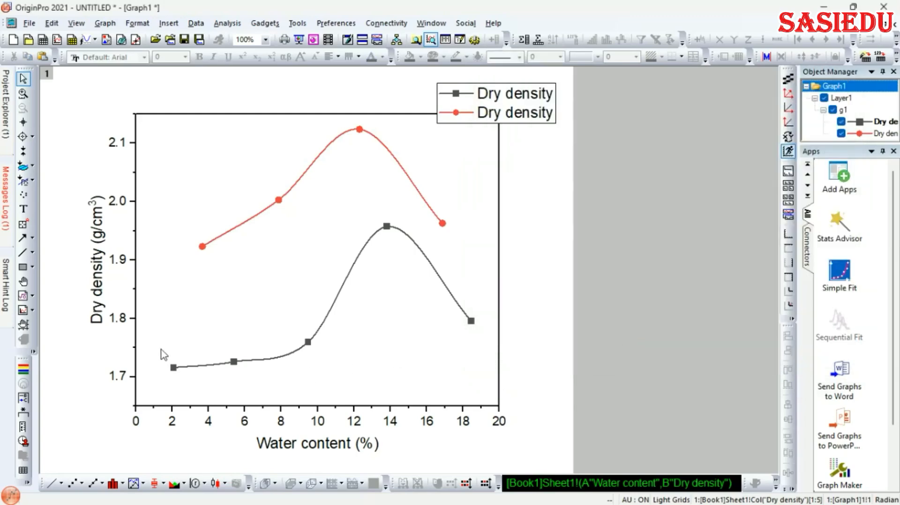
Set the dry density Y axis scale to run from 1.6 to 2.2 and apply it
click(135, 352)
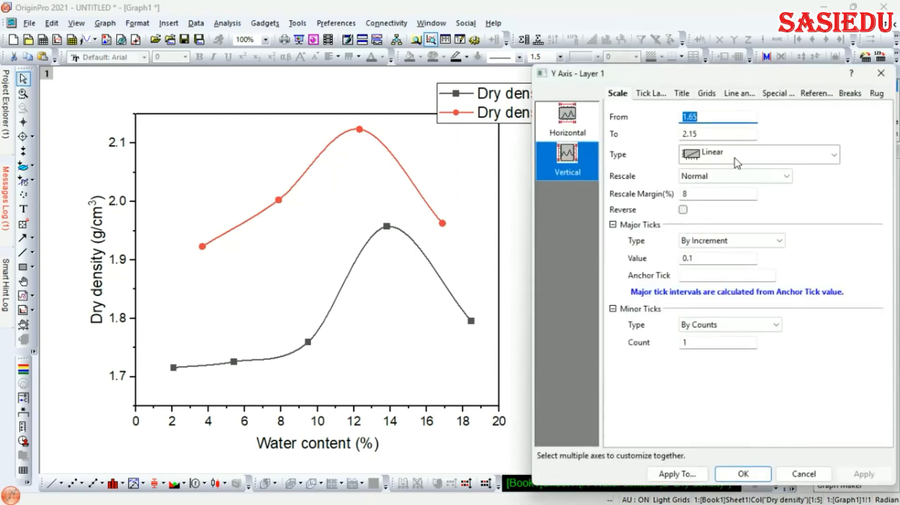
click(705, 116)
key(BackSpace)
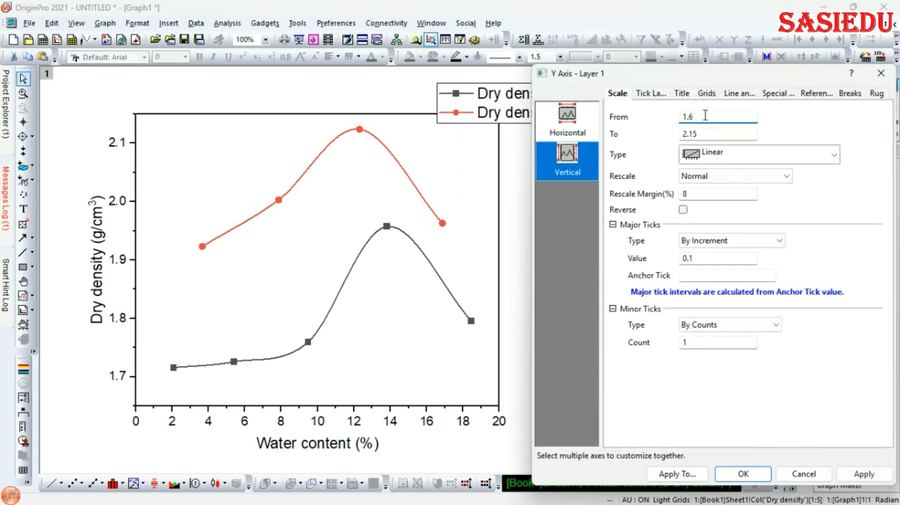
double_click(701, 135)
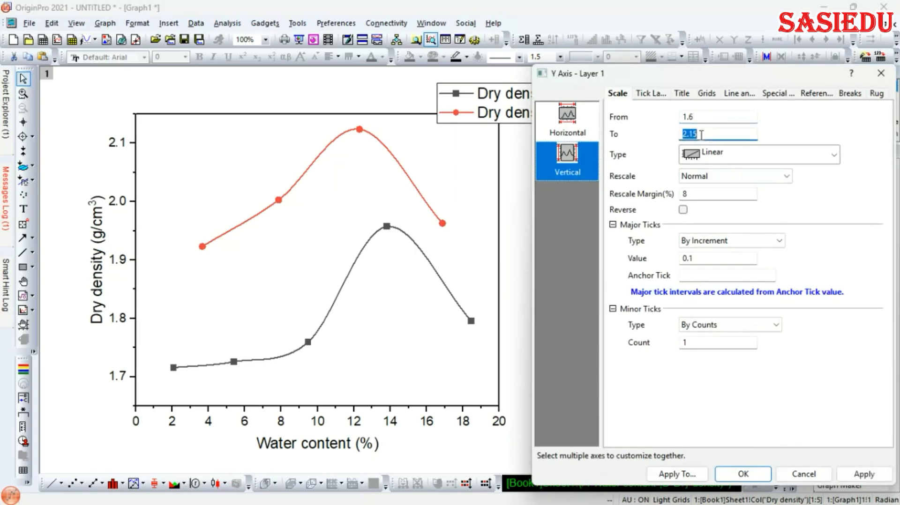
key(BackSpace)
text(2.2)
click(856, 475)
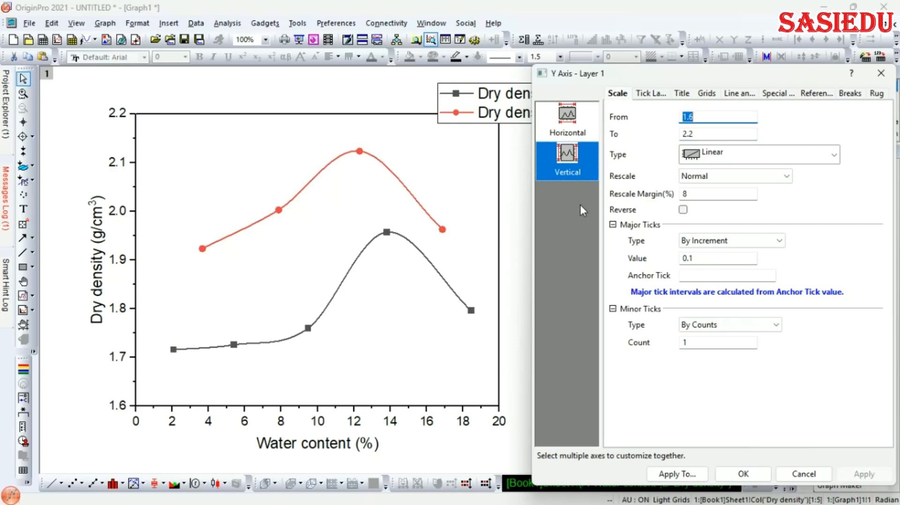
click(650, 94)
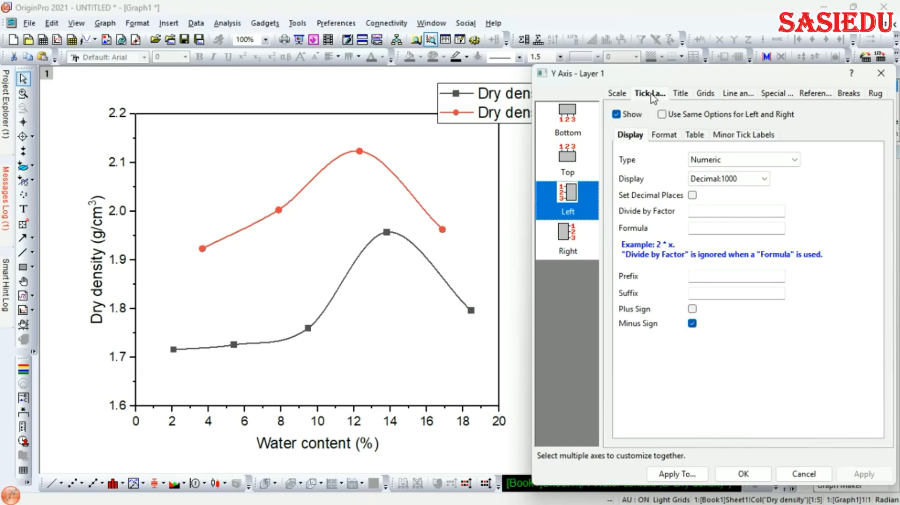
Turn on the top axis title, set its text to 'Compaction Curve', and close the dialog
click(684, 95)
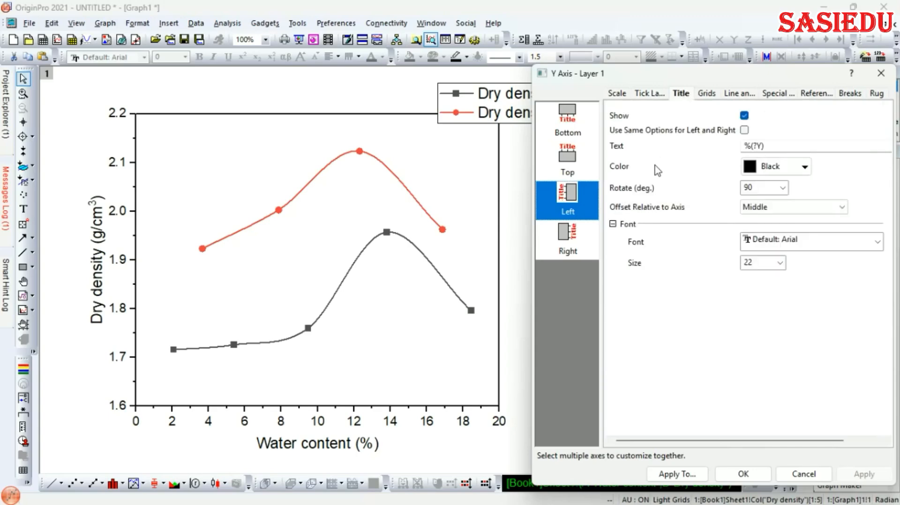
click(570, 159)
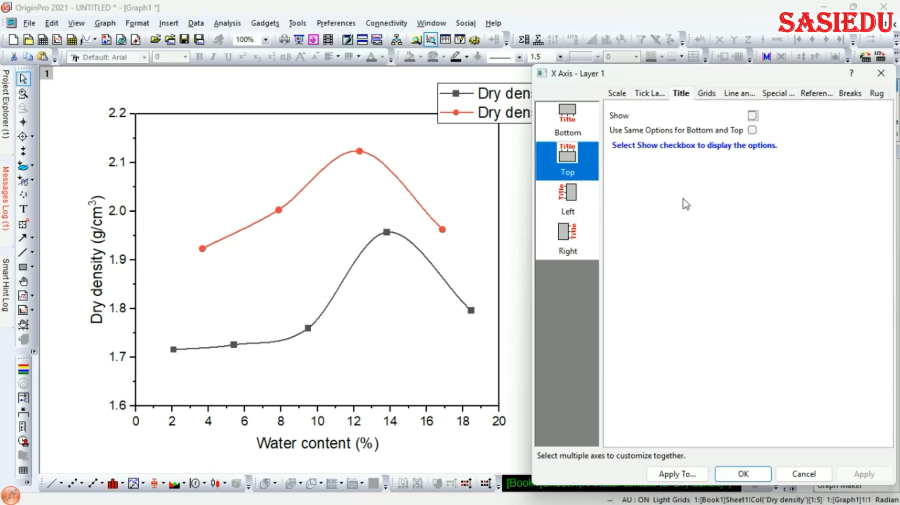
click(753, 116)
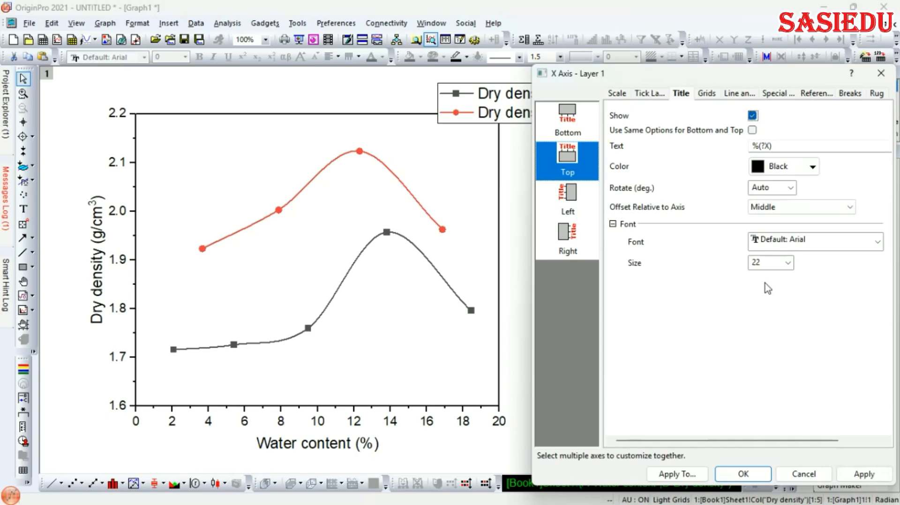
click(781, 146)
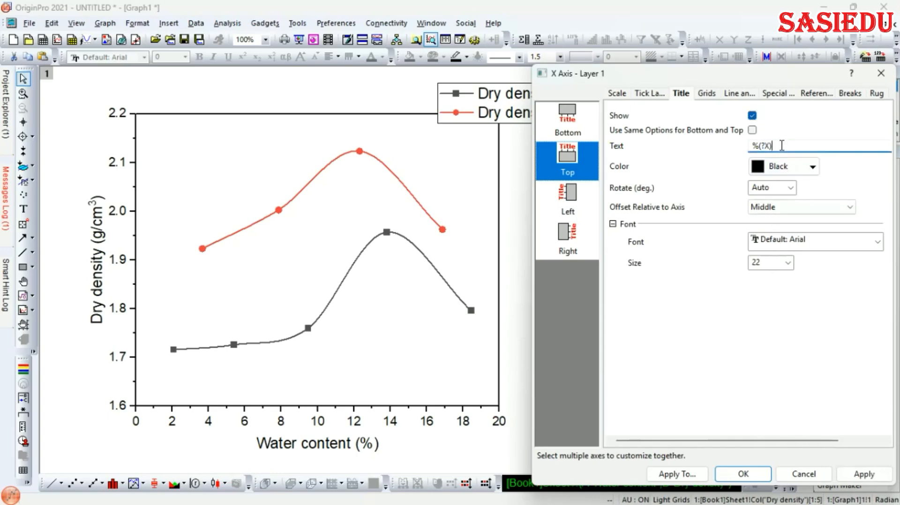
key(BackSpace)
key(BackSpace)
key(BackSpace)
key(BackSpace)
key(BackSpace)
text(Compaction Curve)
click(850, 476)
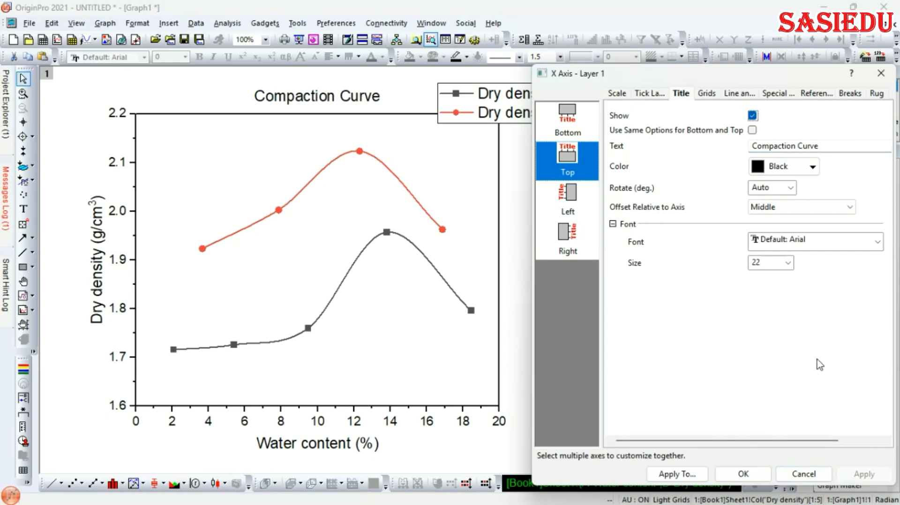
click(743, 475)
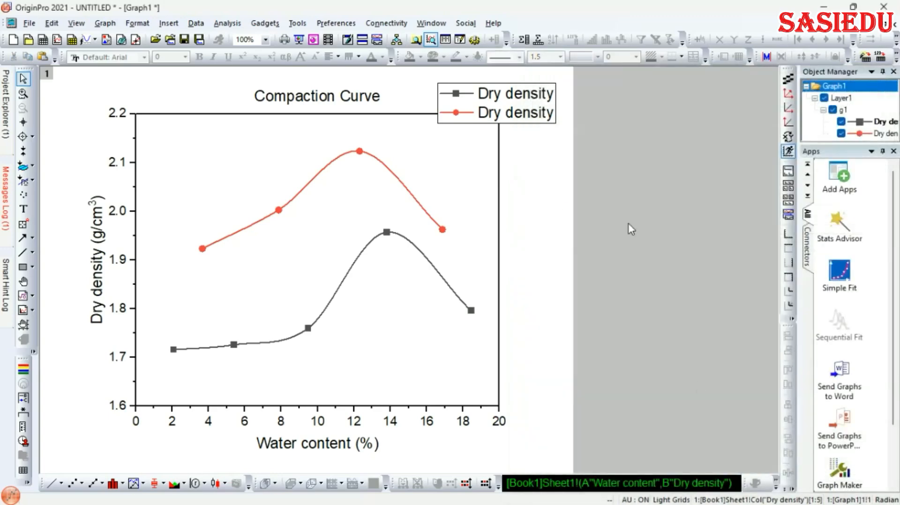
click(514, 89)
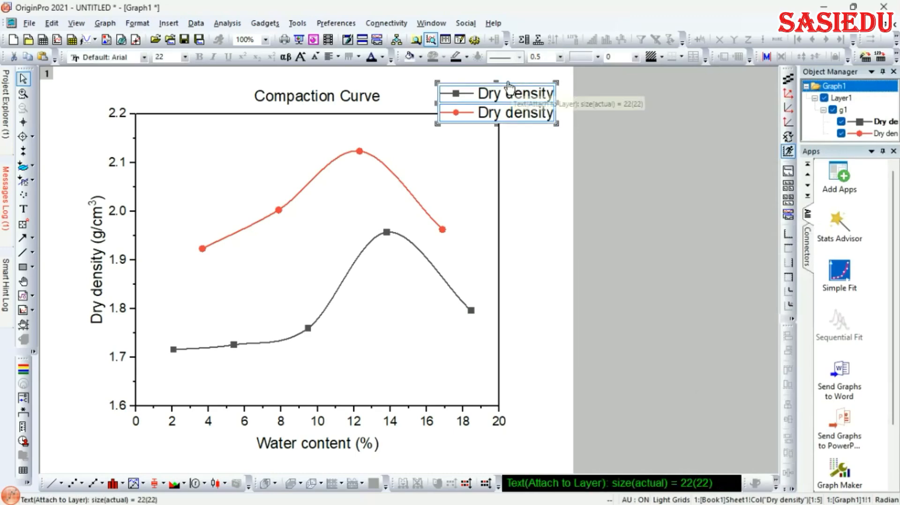
key(Escape)
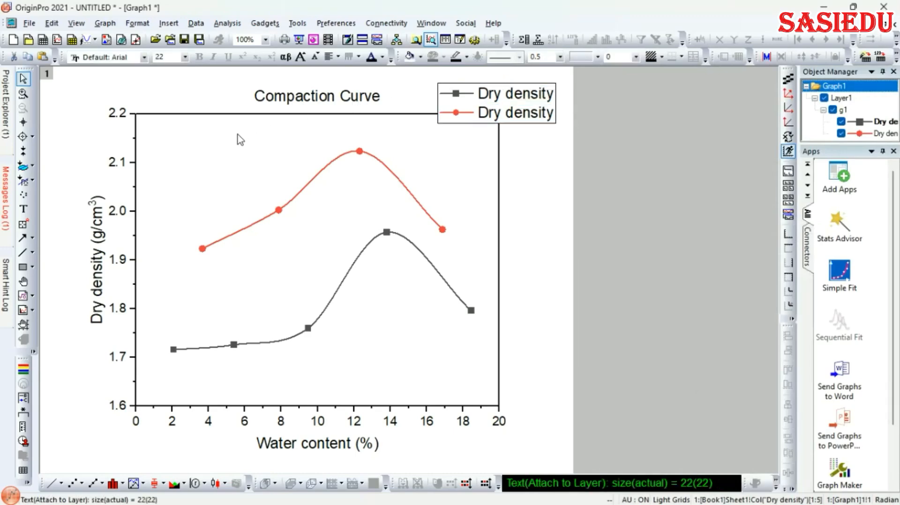
click(482, 86)
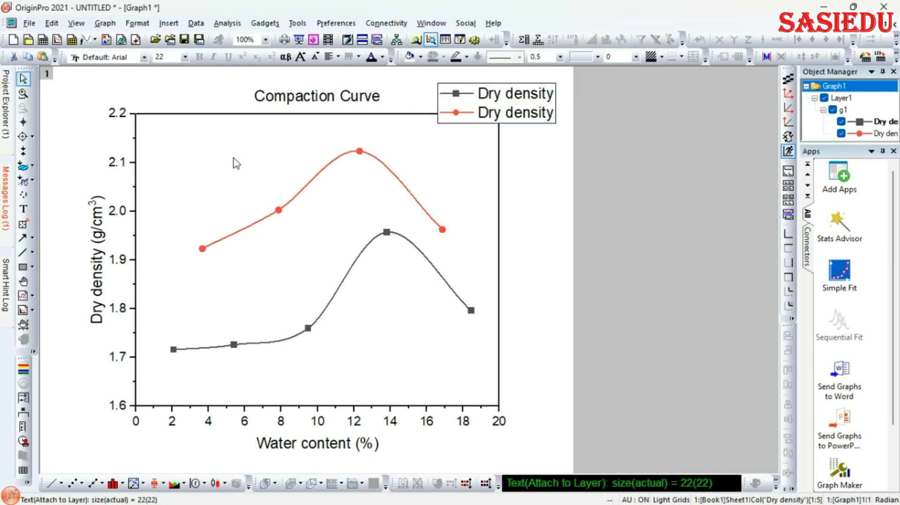
click(464, 85)
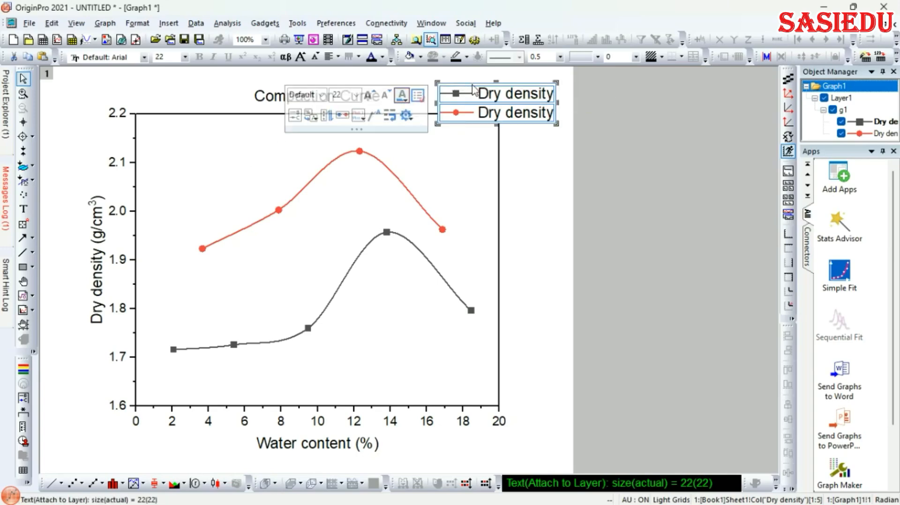
drag(471, 88, 219, 158)
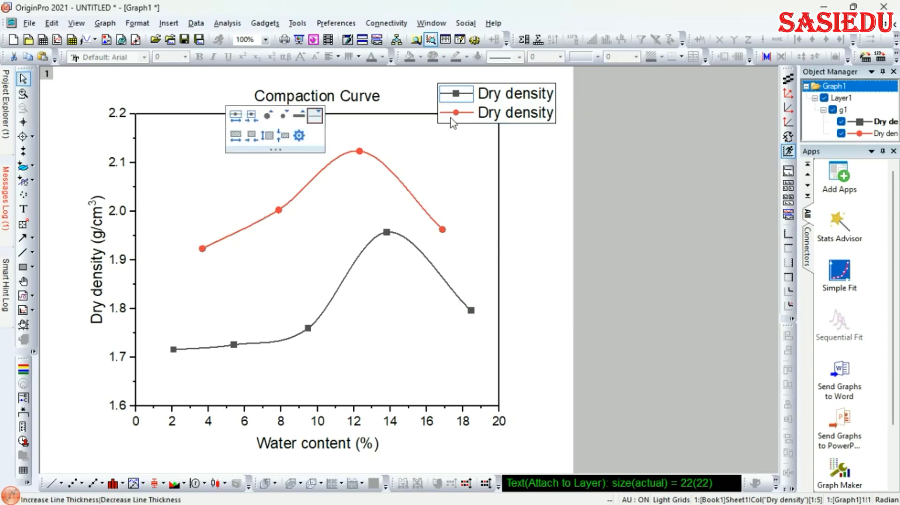
click(492, 99)
click(492, 100)
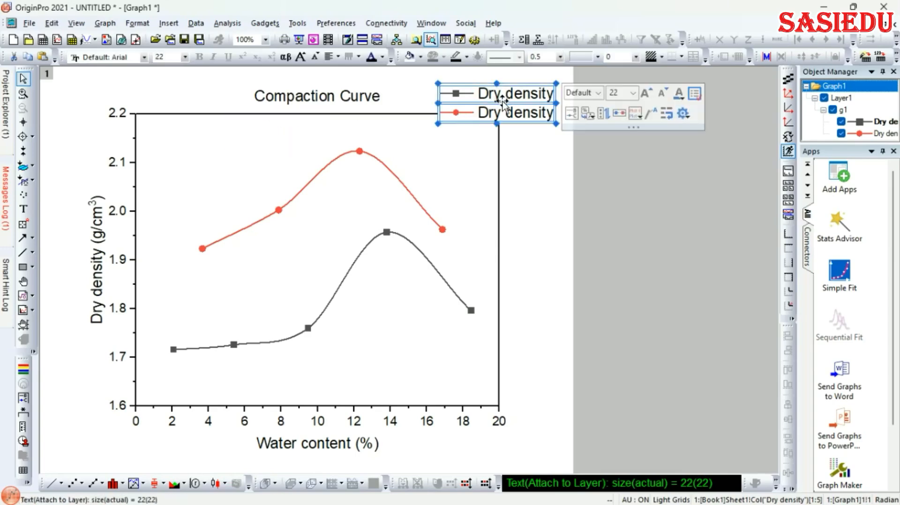